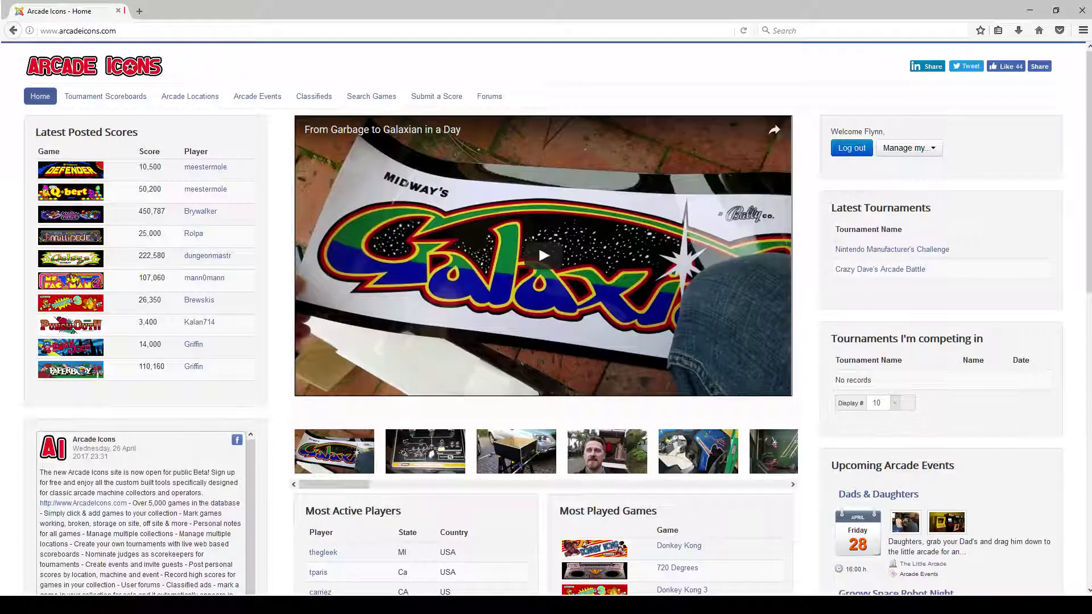
Open the Add a game form under Manage my Games, then return to the home page
left_click(908, 148)
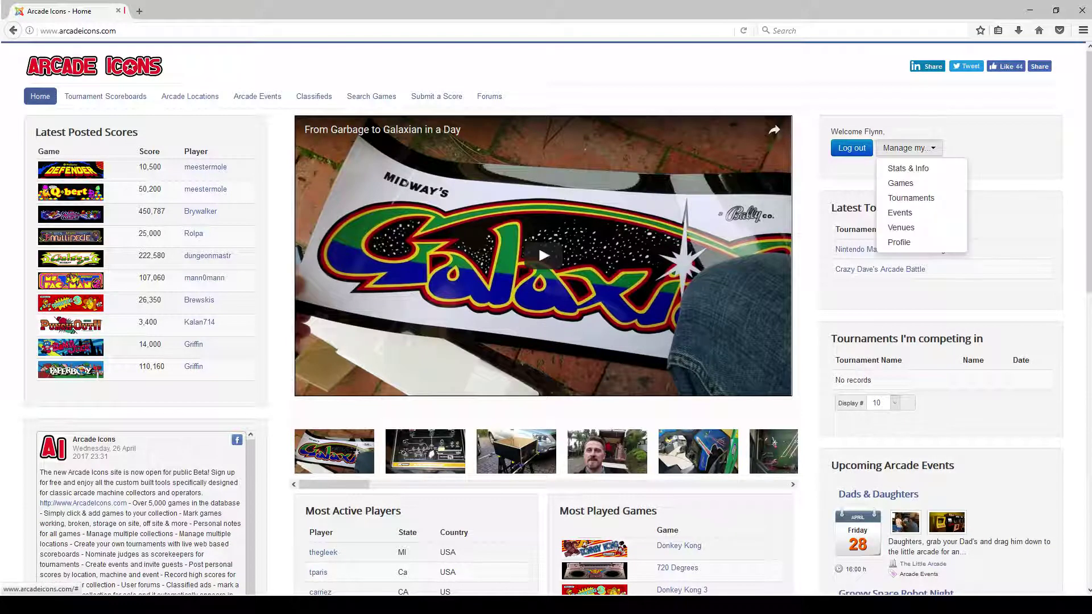
left_click(900, 184)
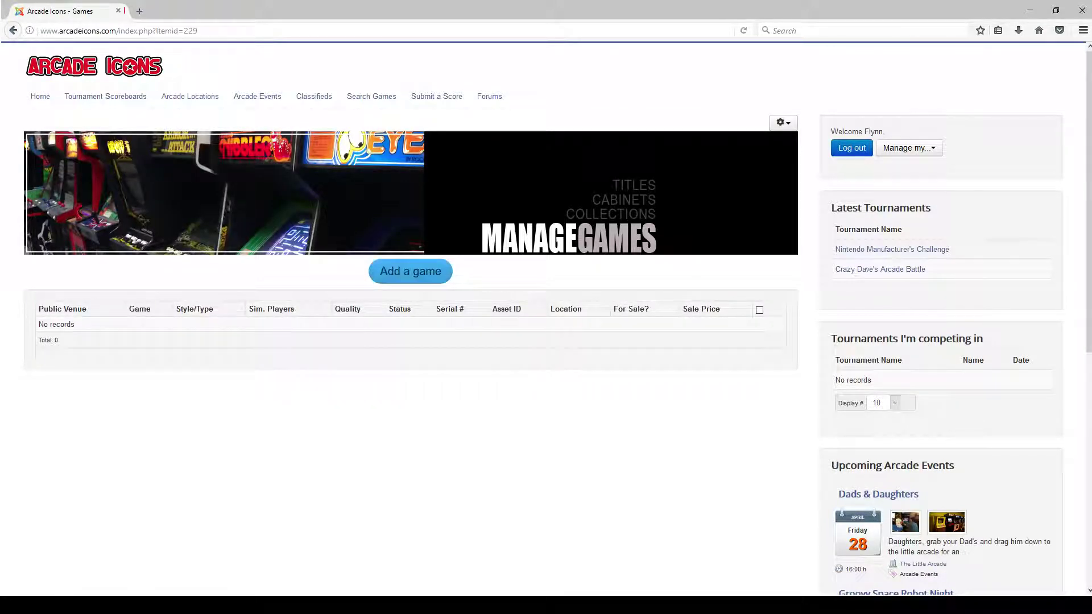
left_click(411, 271)
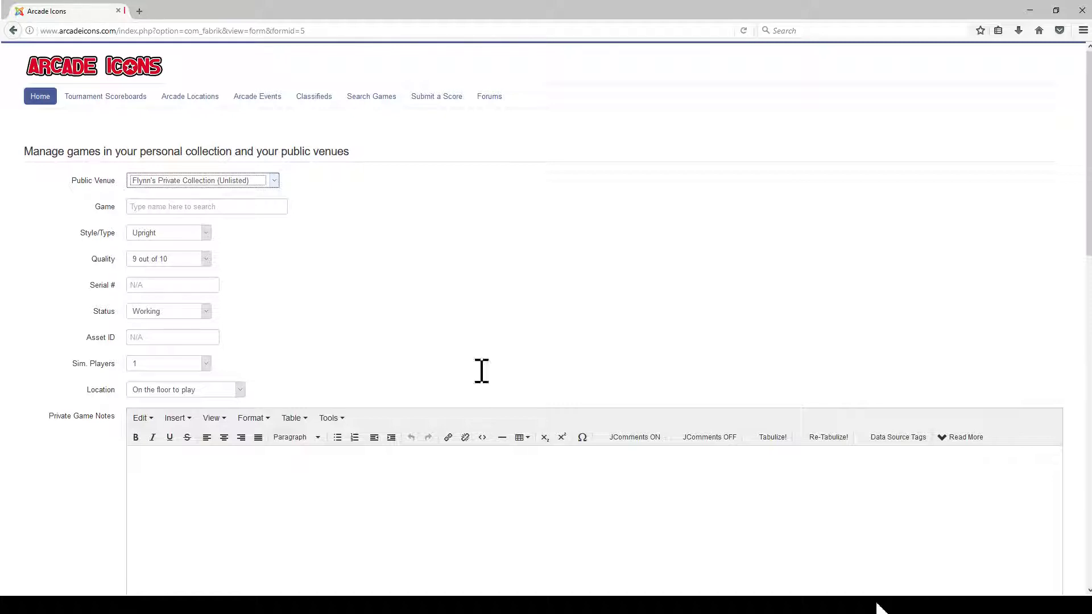
left_click(188, 161)
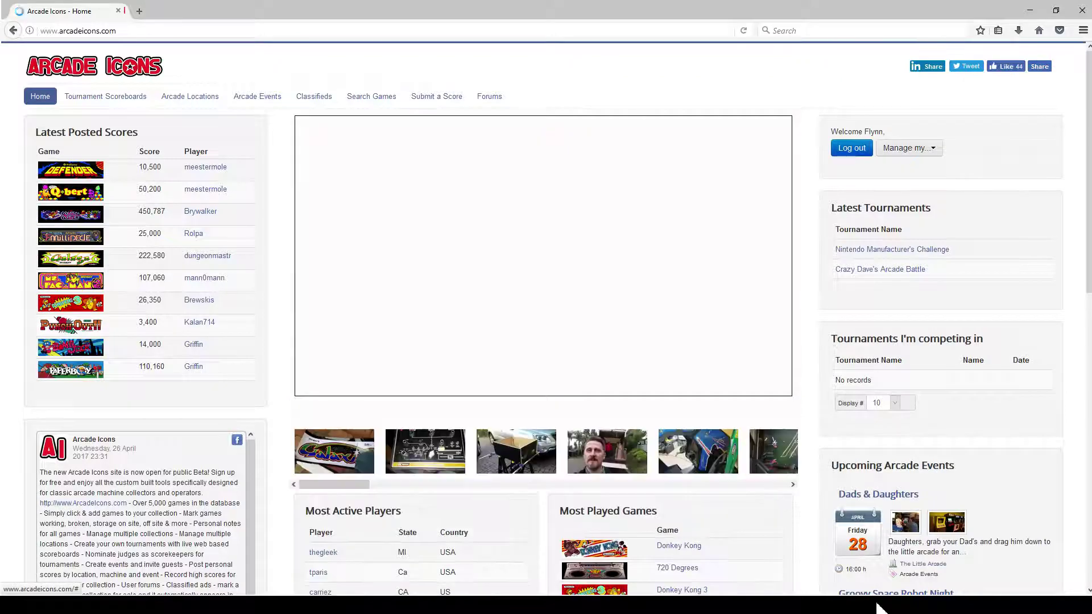
Go to Manage my Venues and start submitting a new venue
left_click(909, 148)
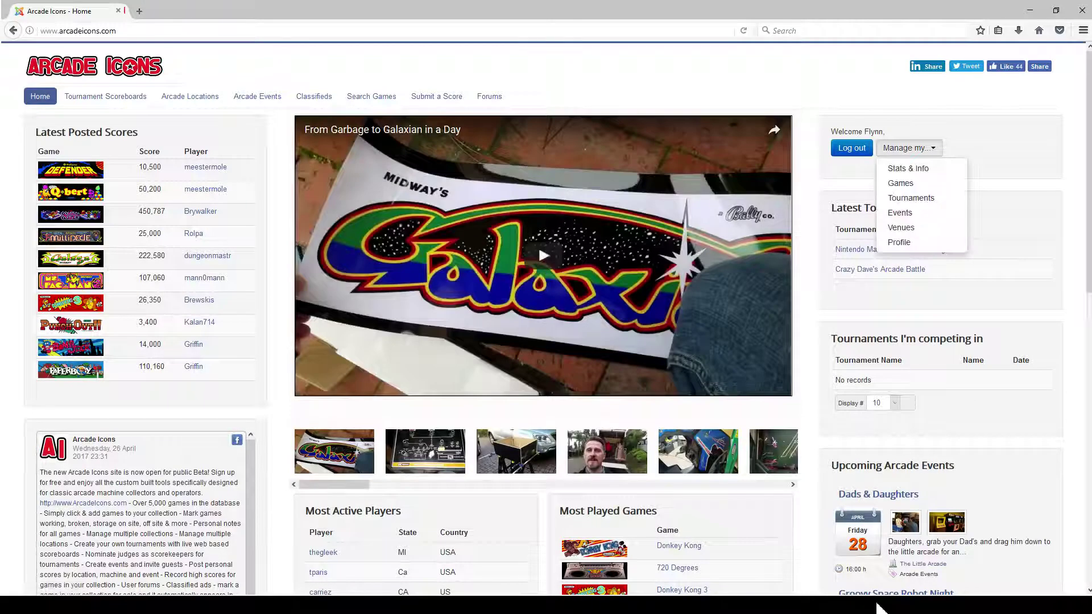
left_click(900, 228)
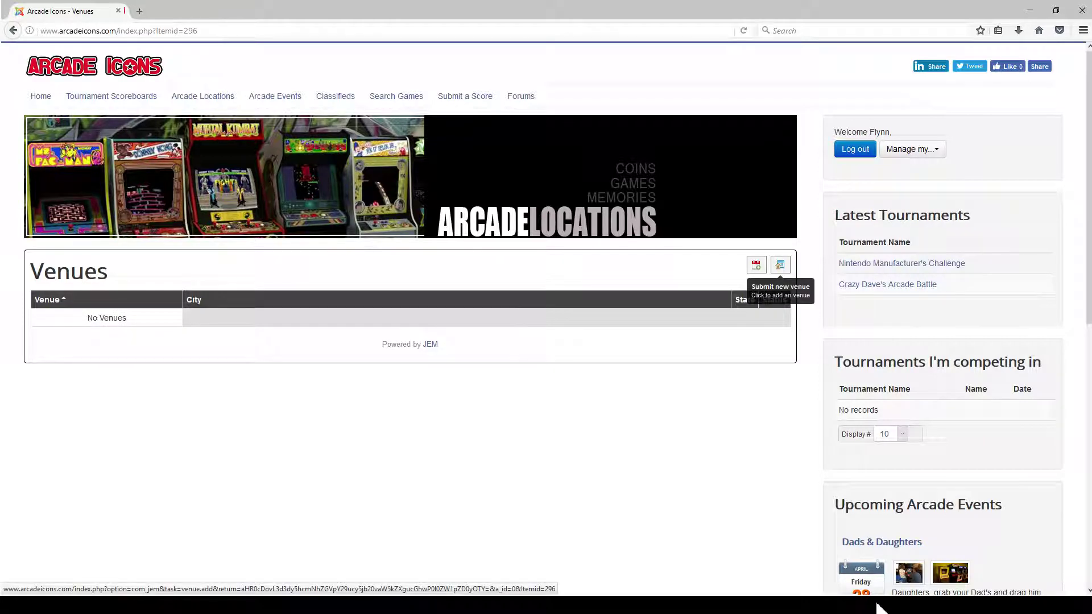
left_click(780, 265)
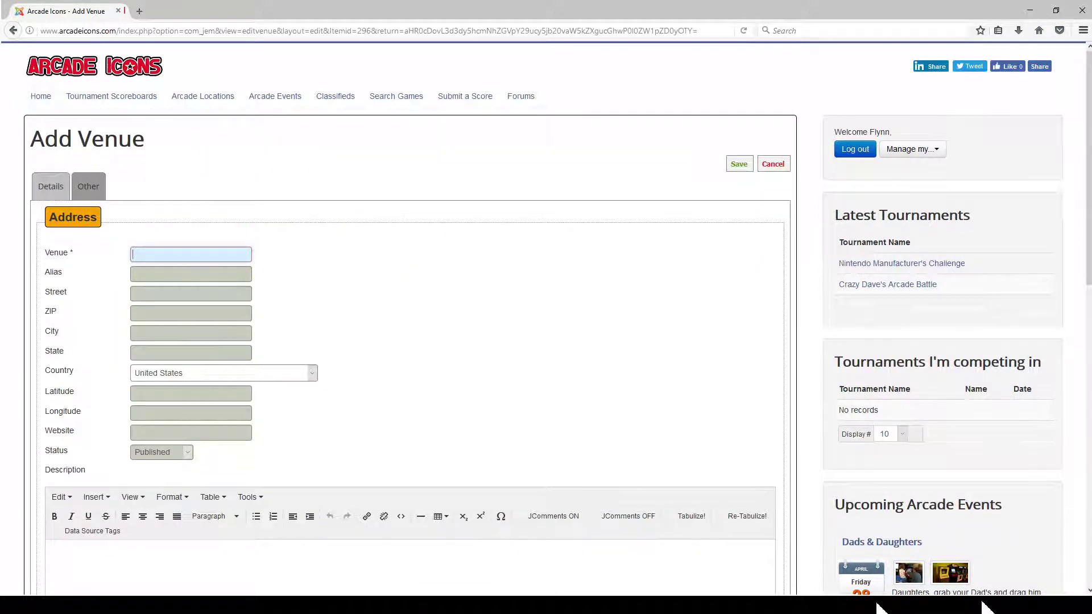
Enter venue name Flynn's Arcade, alias flynns, and street 9543 Culver Blvd
type("Flynn's Arcade")
key("Tab")
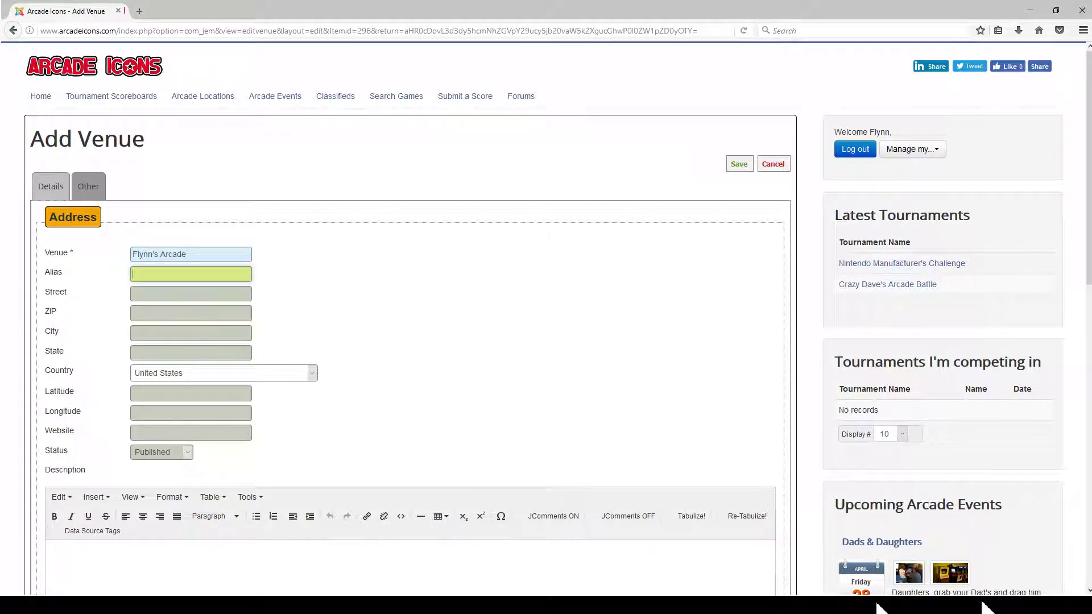
type("flynns")
key("Tab")
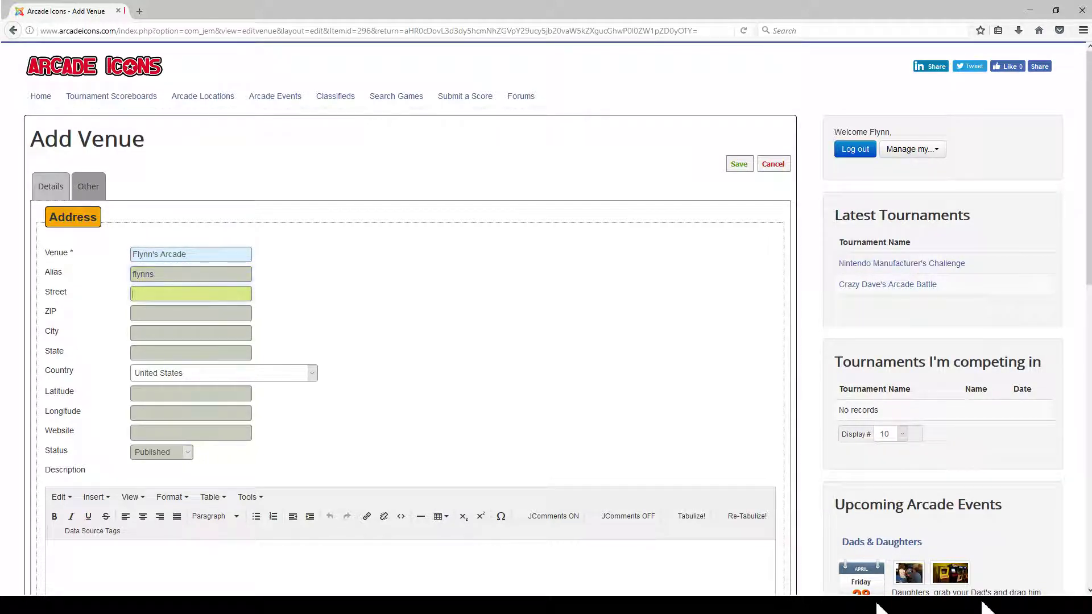
type("9543 Culver Blvd")
key("Tab")
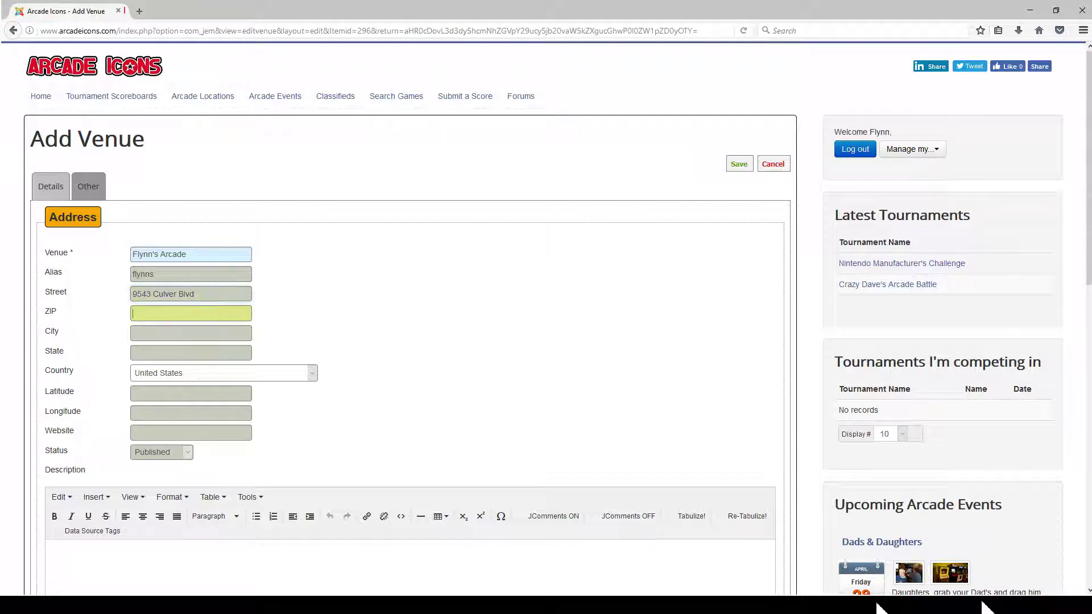
type("90232")
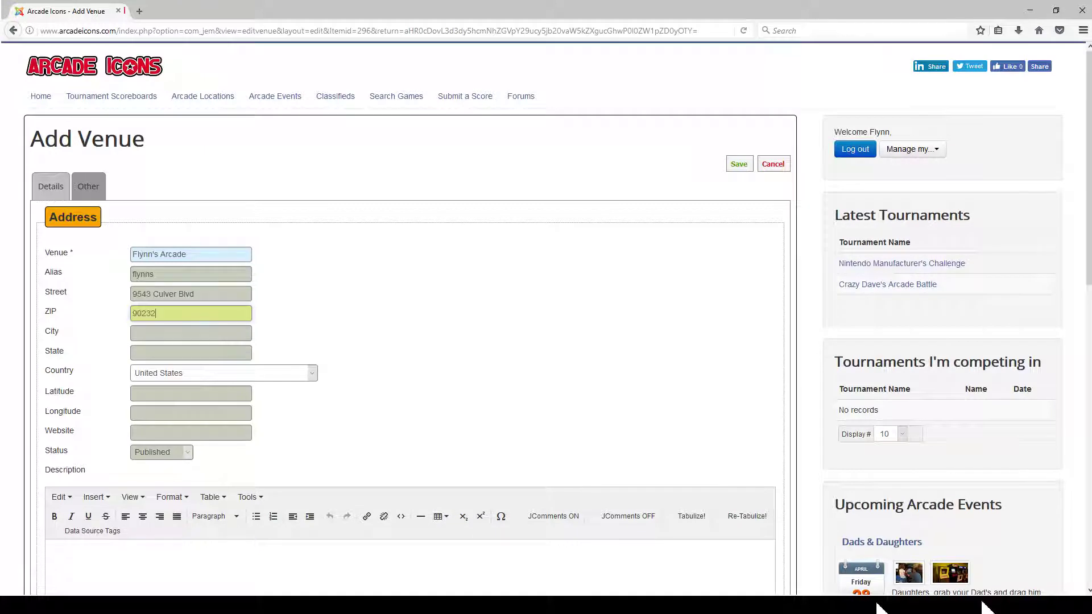
key("Tab")
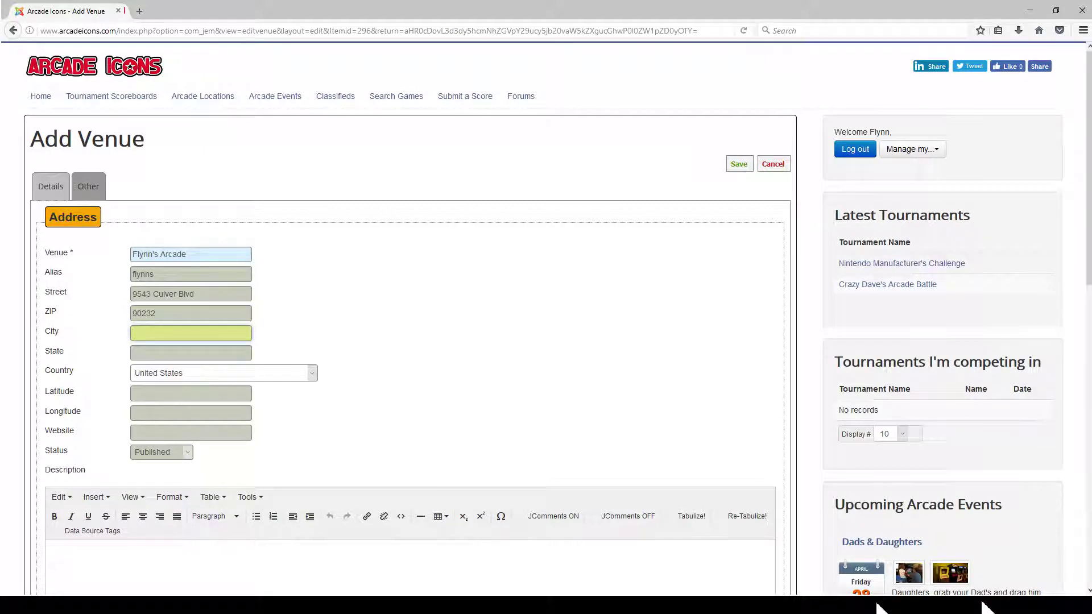
type("Culver City")
key("Tab")
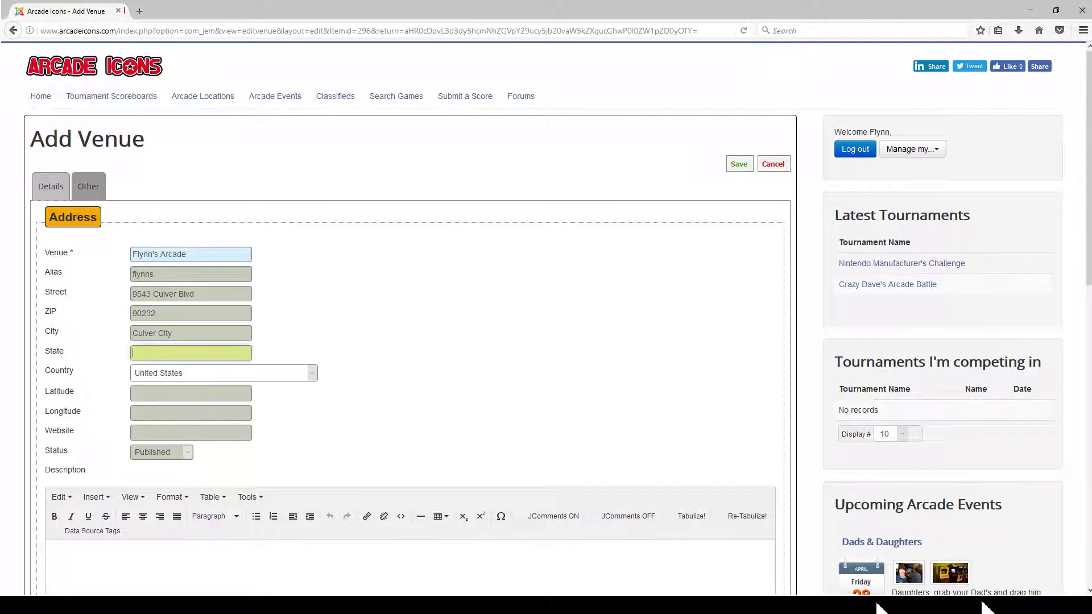
type("CA")
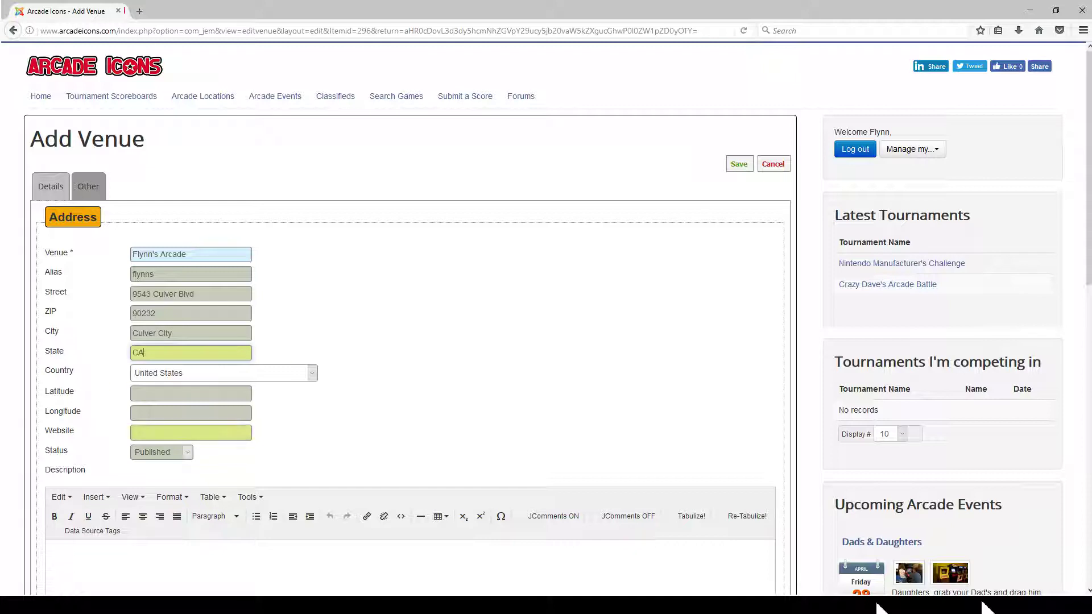
left_click(191, 432)
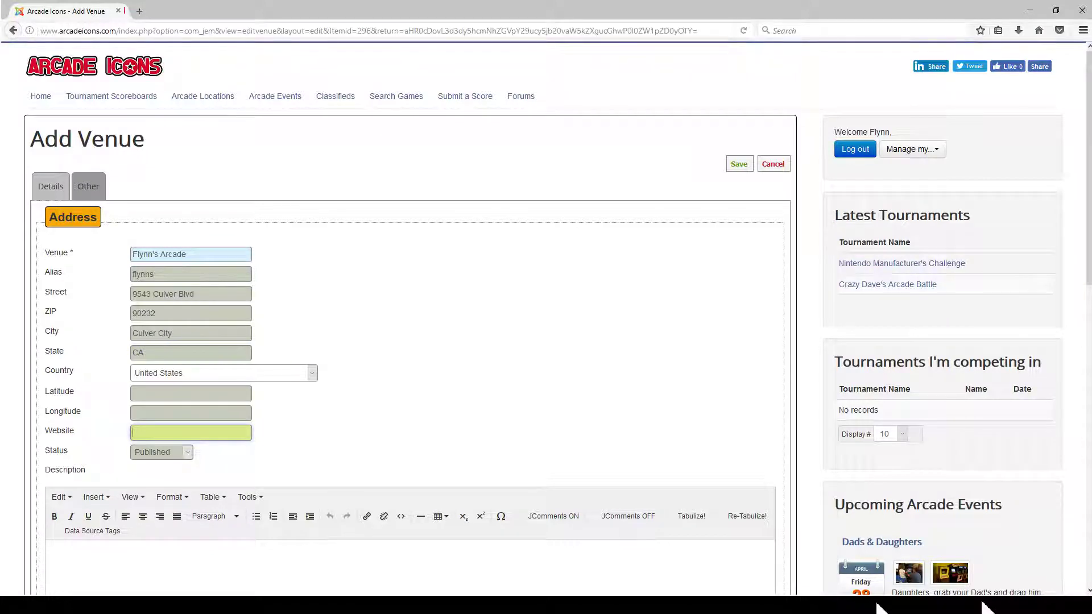
type("http://www.PlayAtFlynns.com")
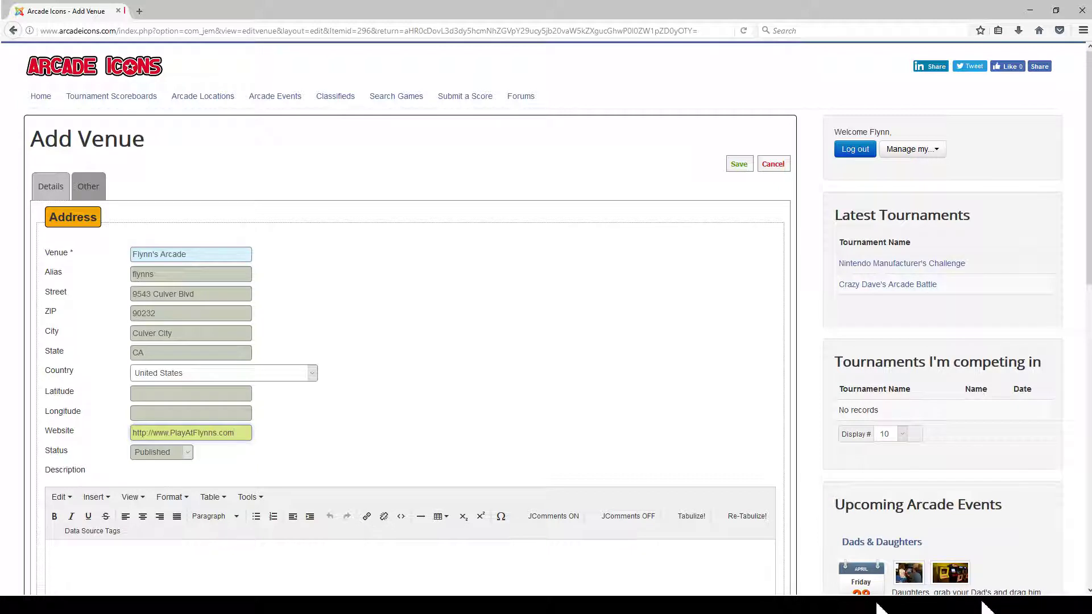
Enable the map link, geolocate from venue data (34.0230804, -118.3955541), and add a street view
scroll(410, 319, "down", 7)
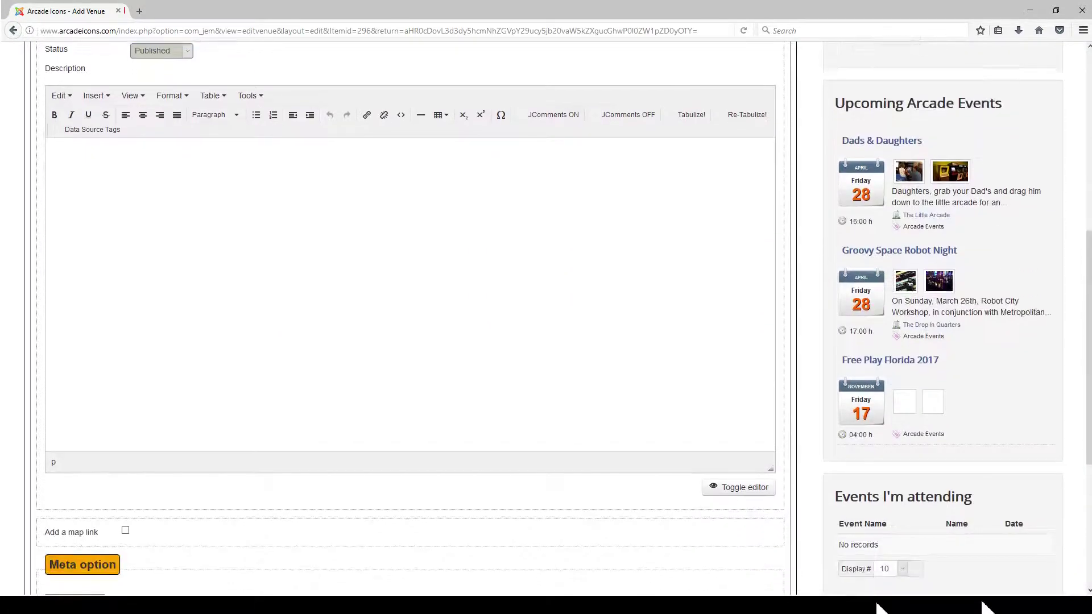
scroll(409, 318, "down", 5)
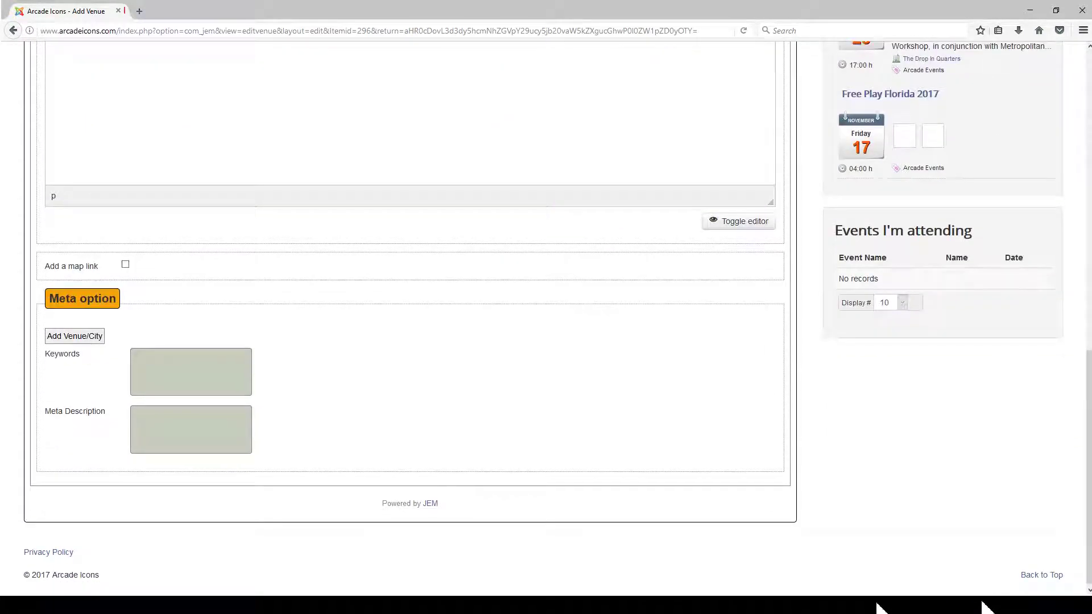
left_click(125, 265)
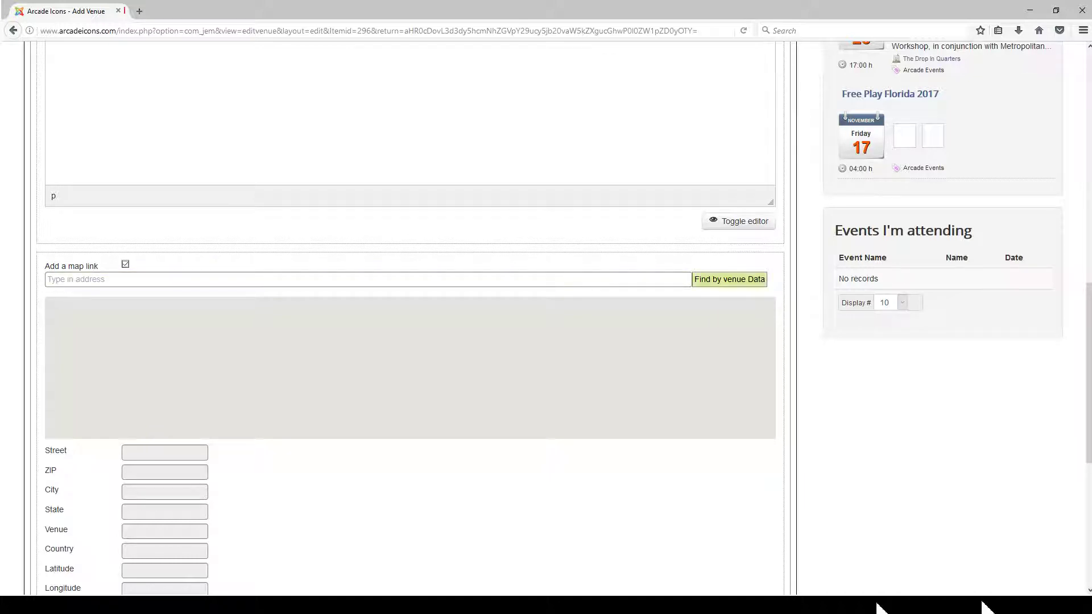
left_click(729, 280)
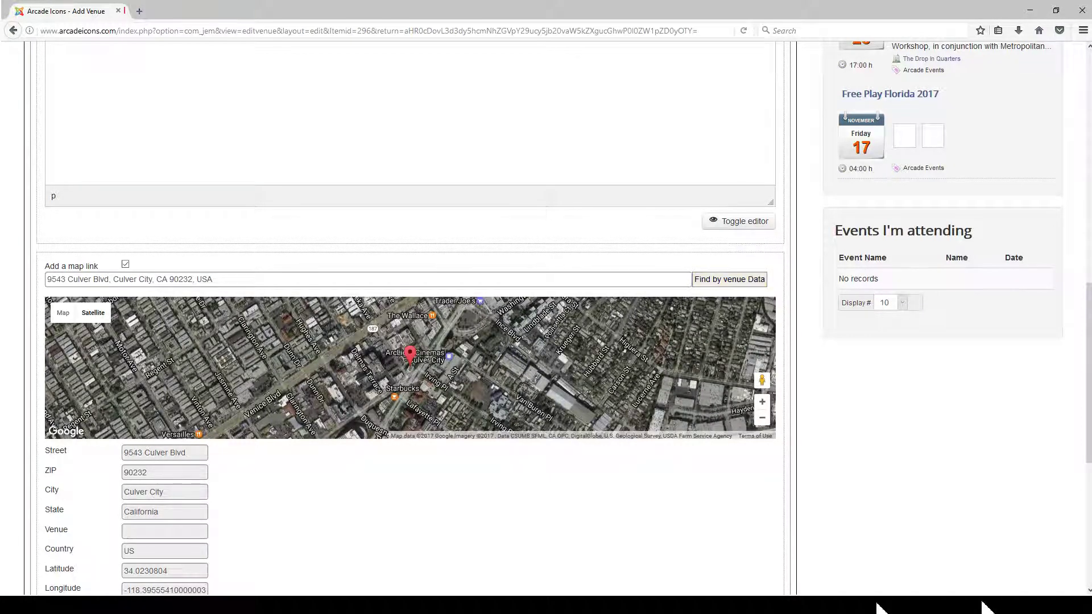
left_click_drag(759, 380, 412, 365)
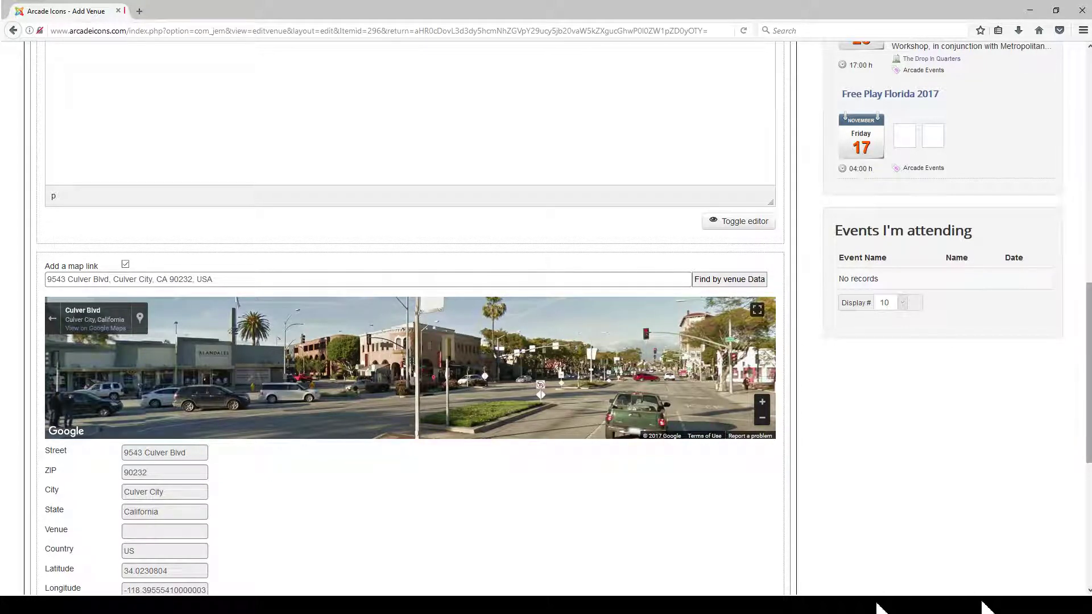
scroll(409, 319, "up", 7)
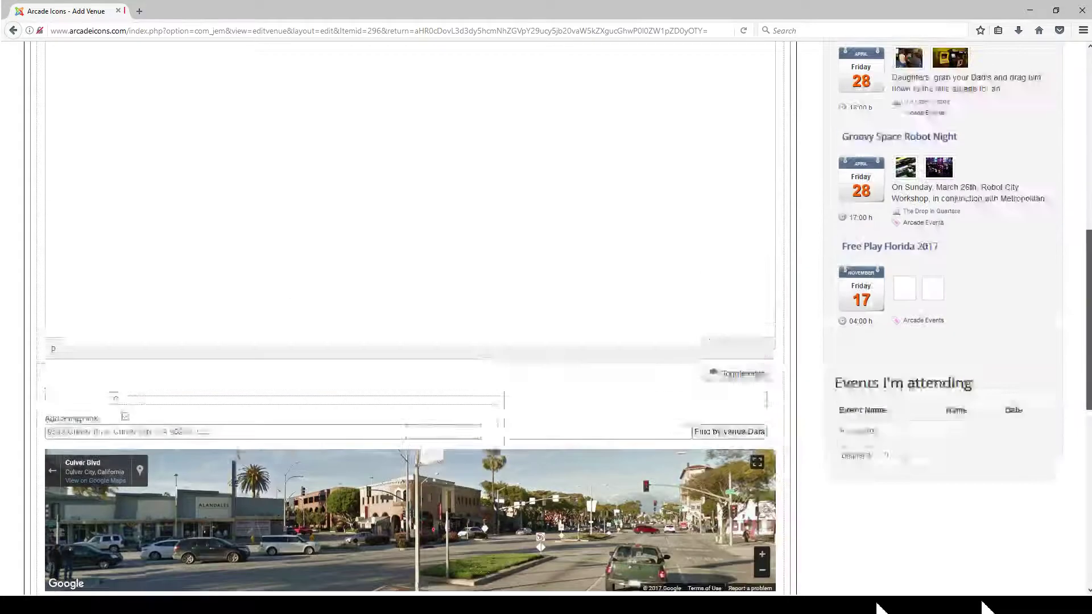
Paste the three-line venue description and break the line after the first sentence
scroll(409, 318, "up", 3)
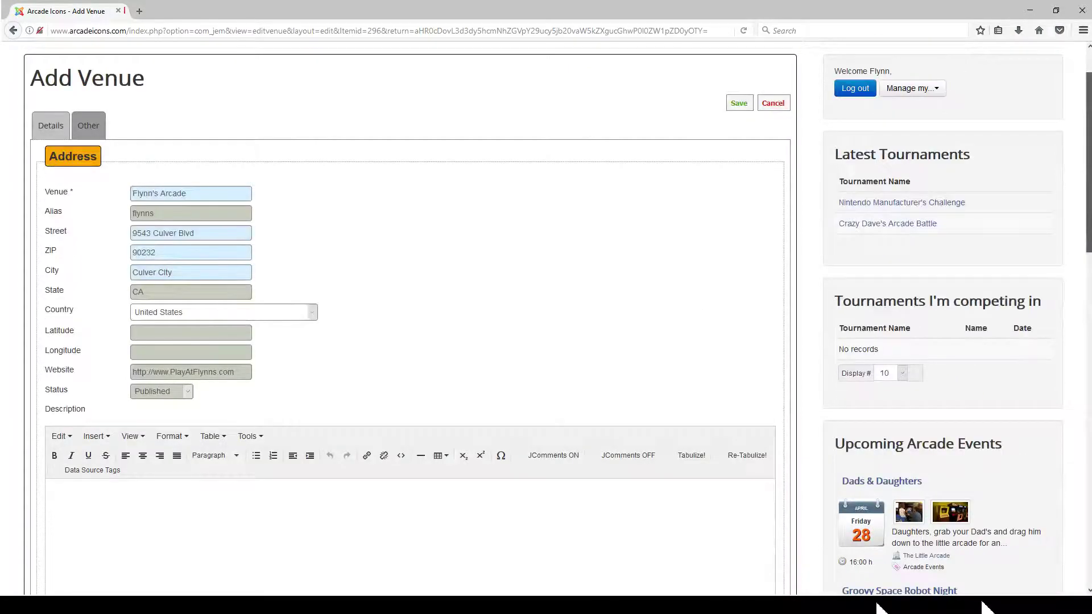
scroll(409, 318, "down", 4)
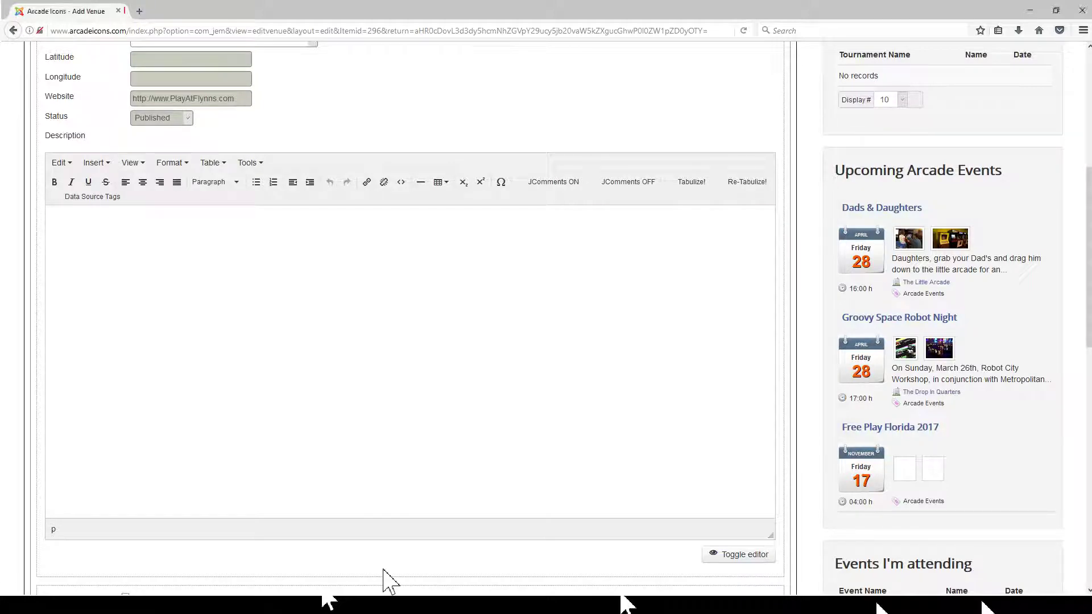
type("Come and enjoy the fun at Flynn’s Arcade, Culver City California. We have the wildest selection of radical new Arcade games like Pac-Man, Donkey Kong, Frogger and our latest smash Hit Tron. So bust our your best stone washed denim, grab your quarters and head on down to Flynn’s Arcade where the video game fun never ends.")
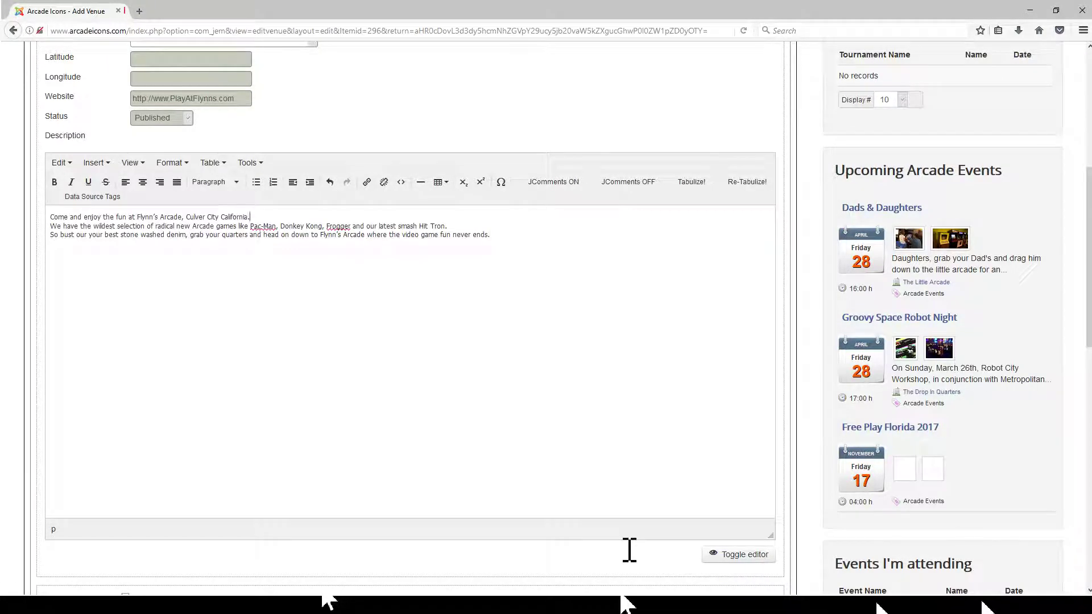
key("Return")
Format 'Come and enjoy the fun at Flynn's Arcade' as Heading 1
left_click_drag(255, 218, 48, 217)
left_click(172, 163)
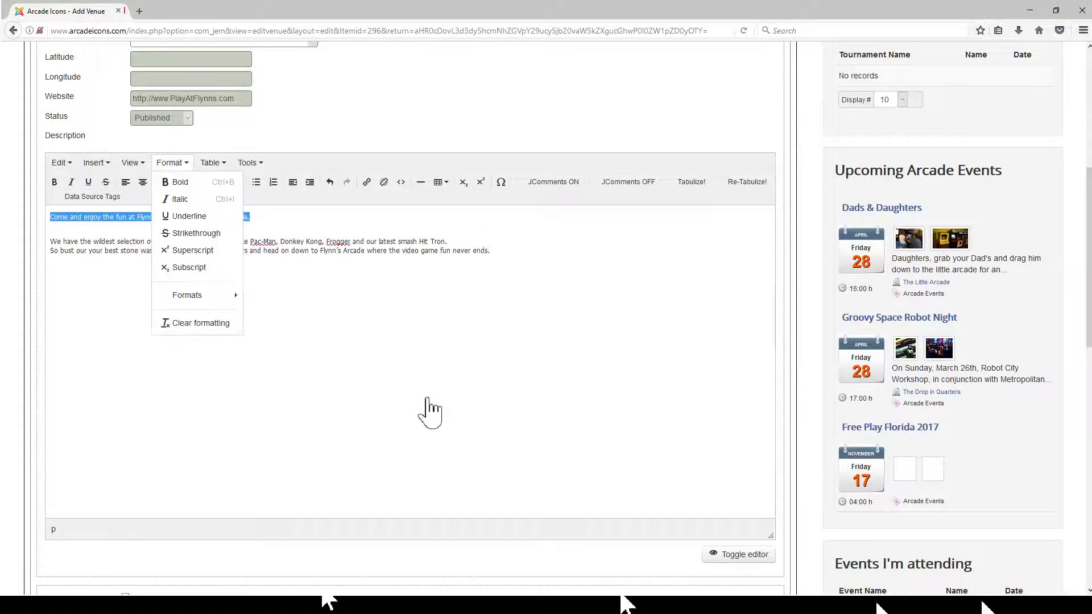
mouse_move(211, 295)
mouse_move(271, 295)
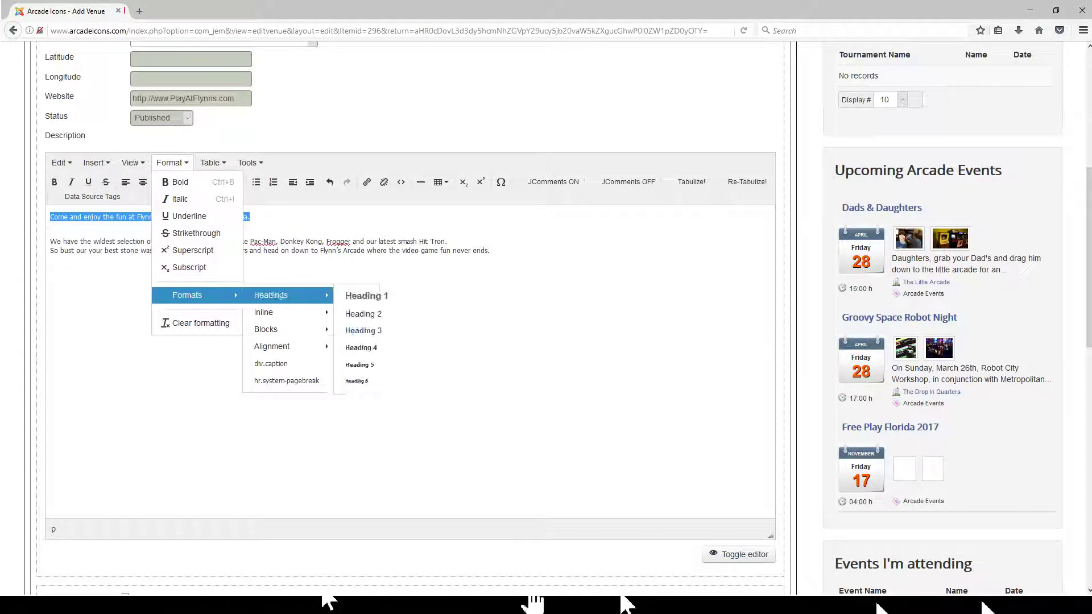
left_click(366, 296)
left_click(344, 251)
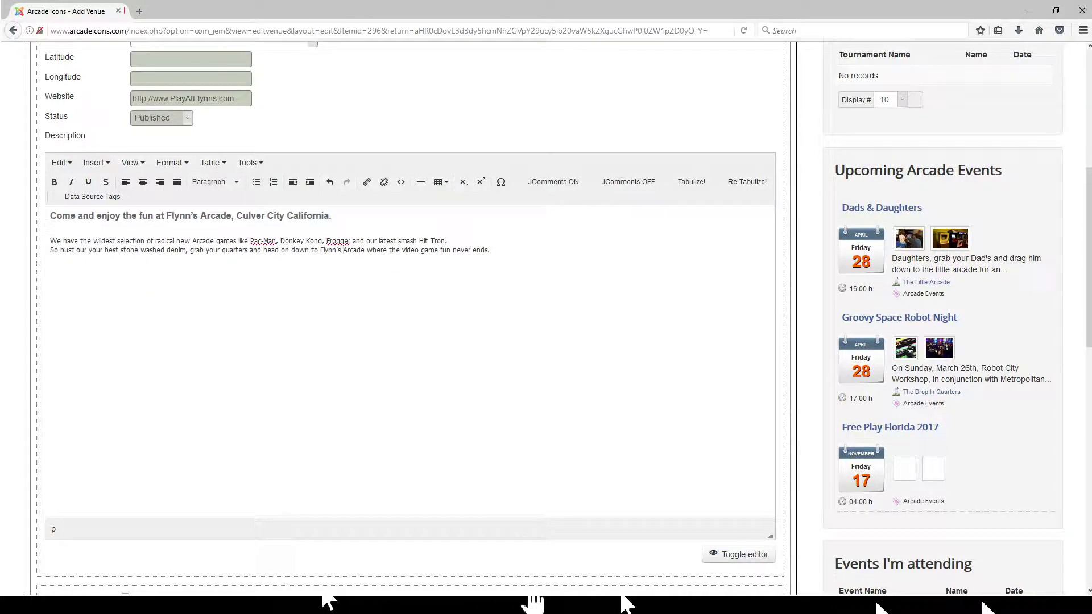
scroll(853, 501, "up", 5)
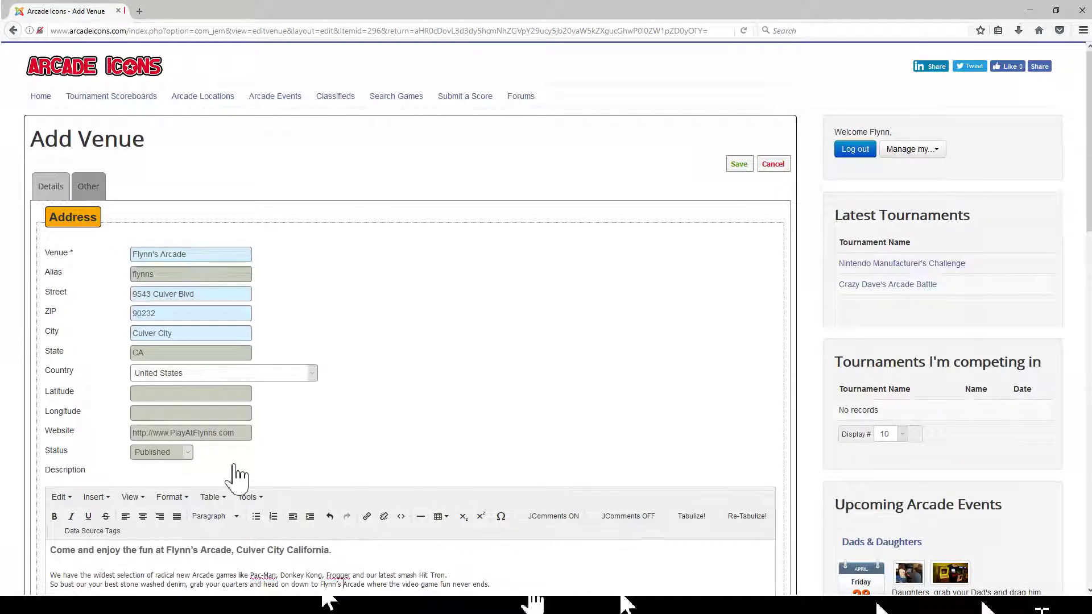
Attach Inside_Flynn's_Arcade.png as the venue image on the Other tab
left_click(88, 186)
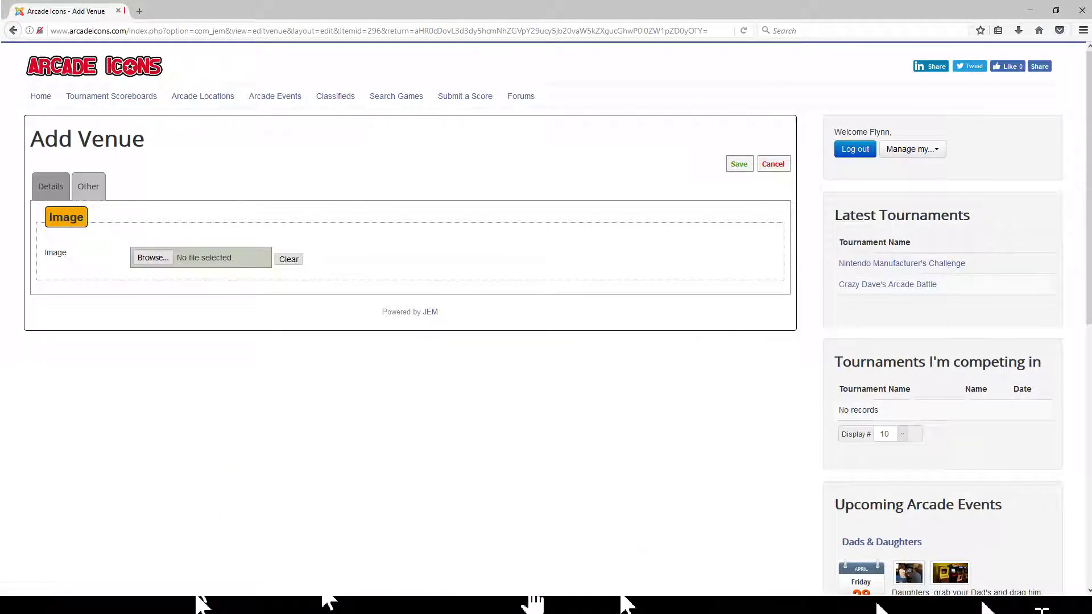
left_click(153, 257)
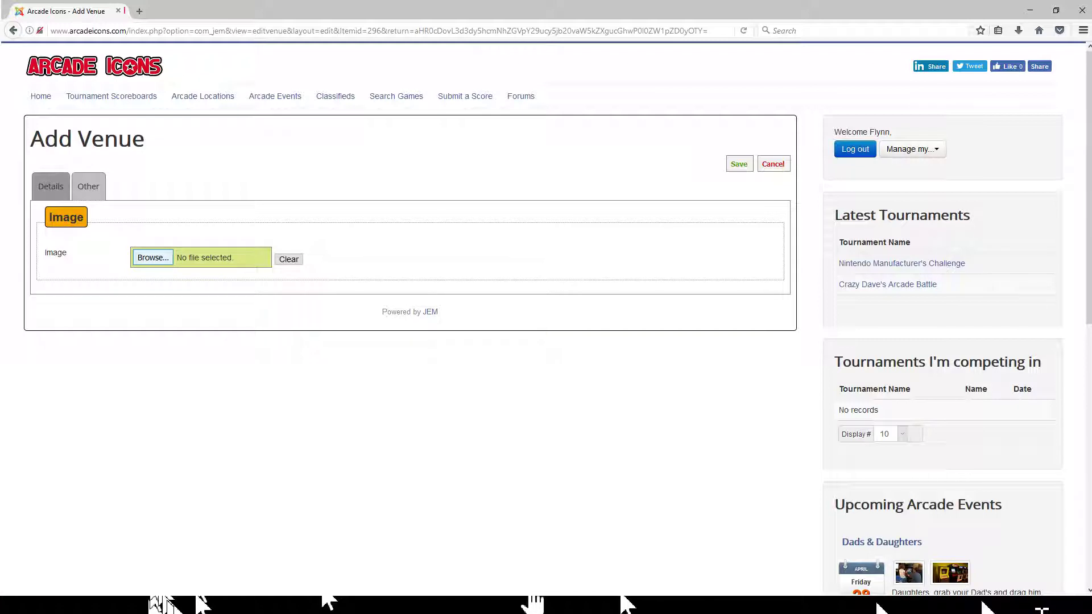
left_click(152, 257)
key("Return")
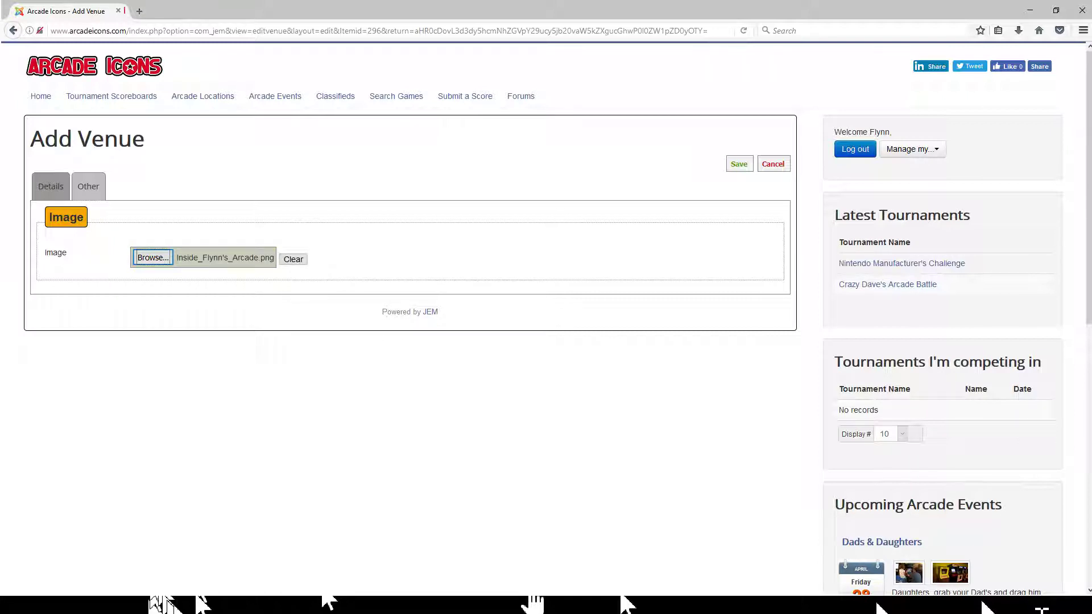
Return to the Details tab and save the Flynn's Arcade venue
left_click(51, 186)
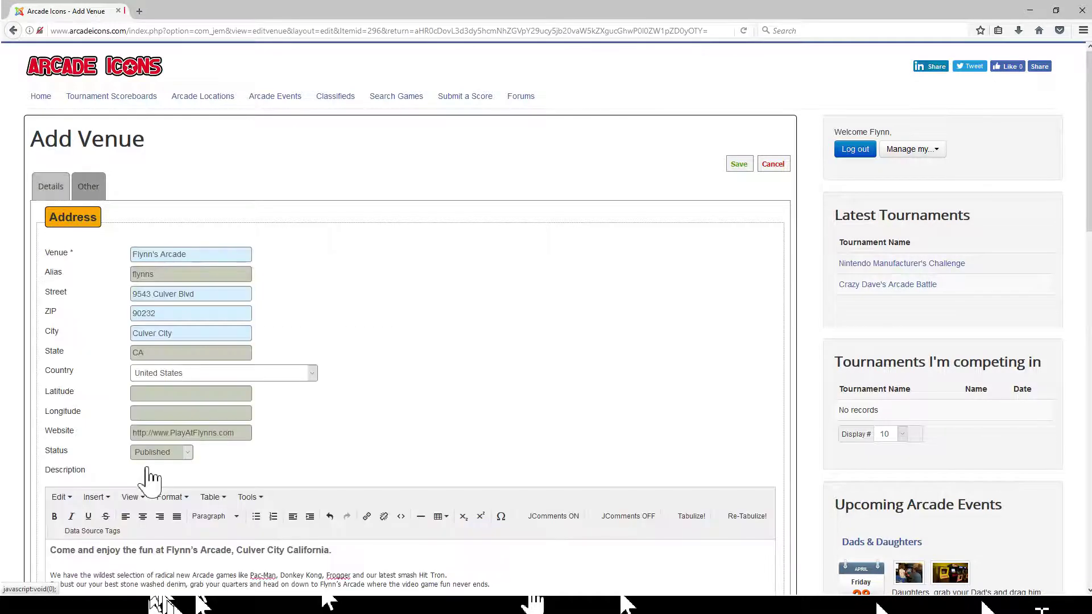
left_click(88, 187)
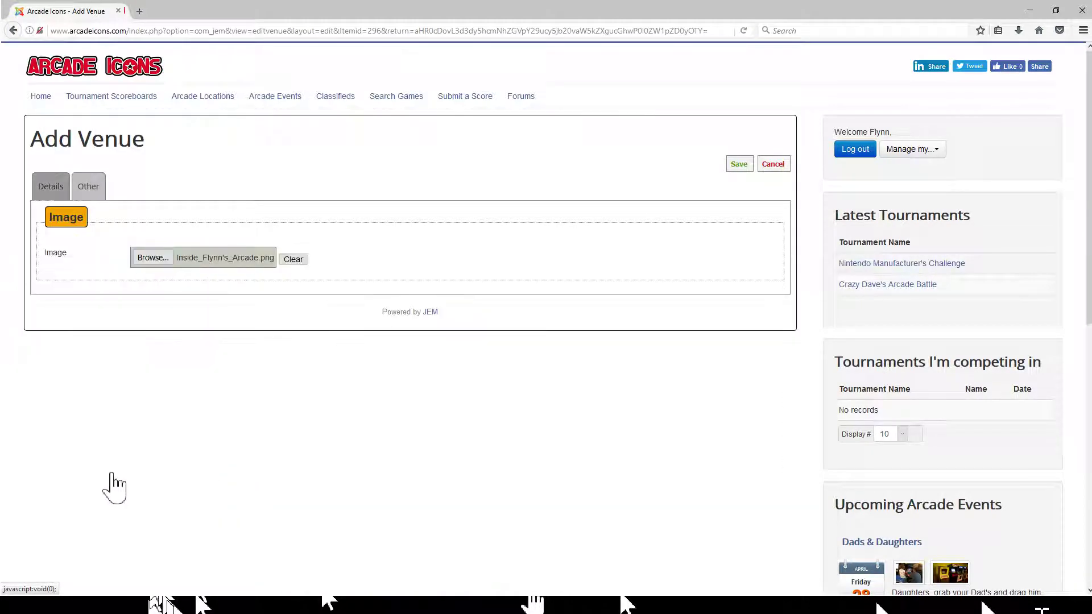
left_click(50, 187)
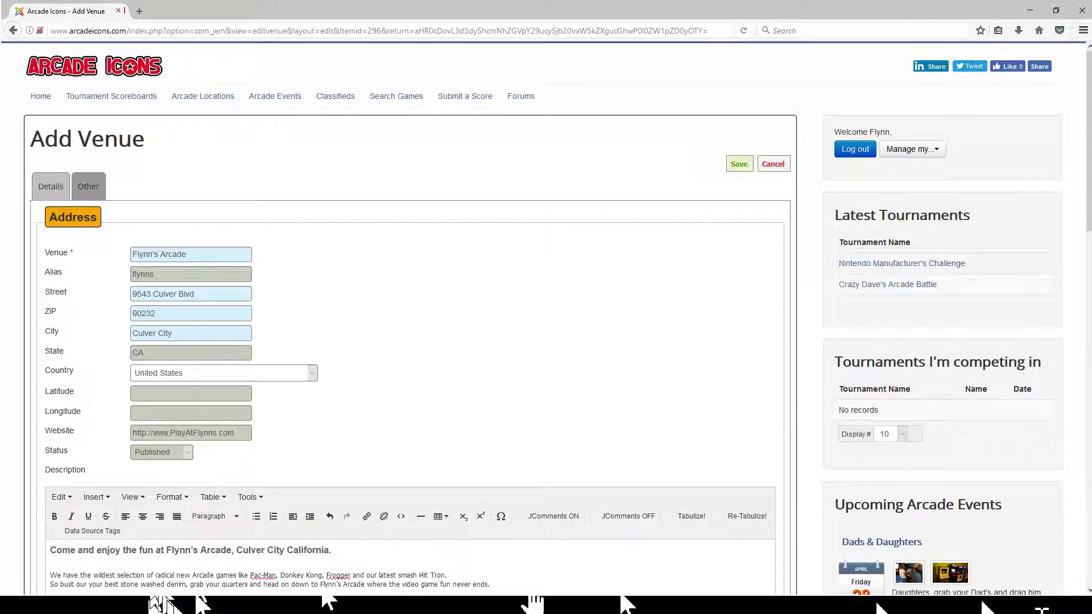
left_click(739, 164)
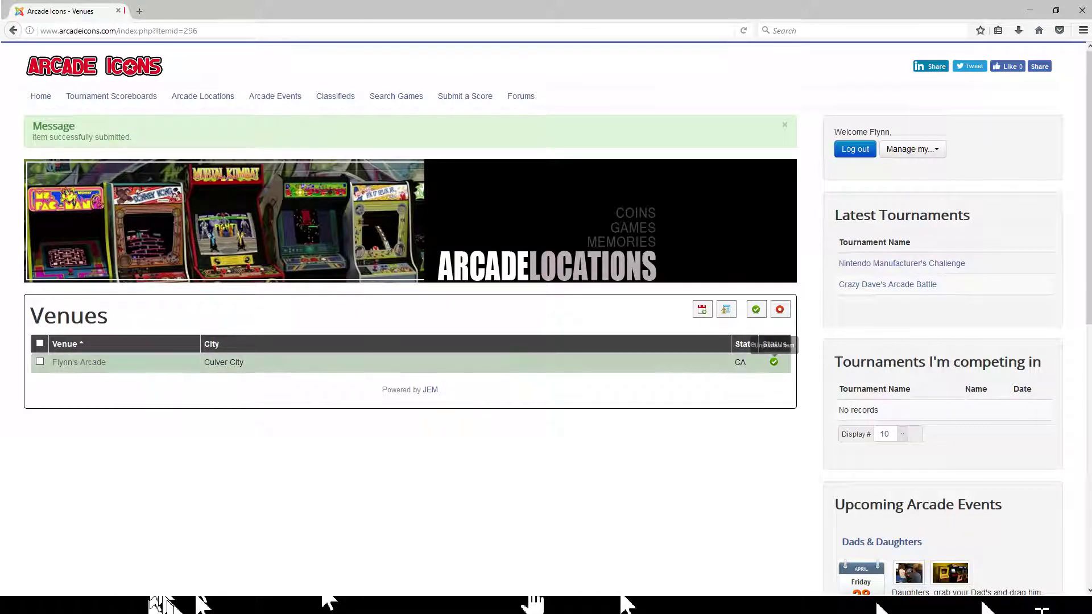
Unpublish and republish Flynn's Arcade, then open the Arcade Locations list
left_click(774, 362)
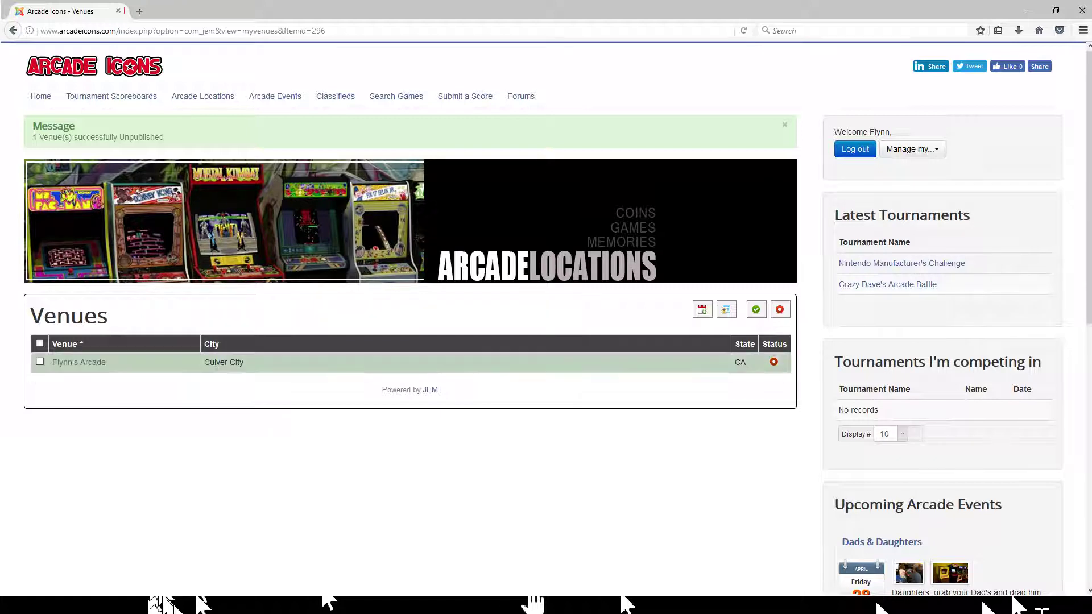
left_click(774, 362)
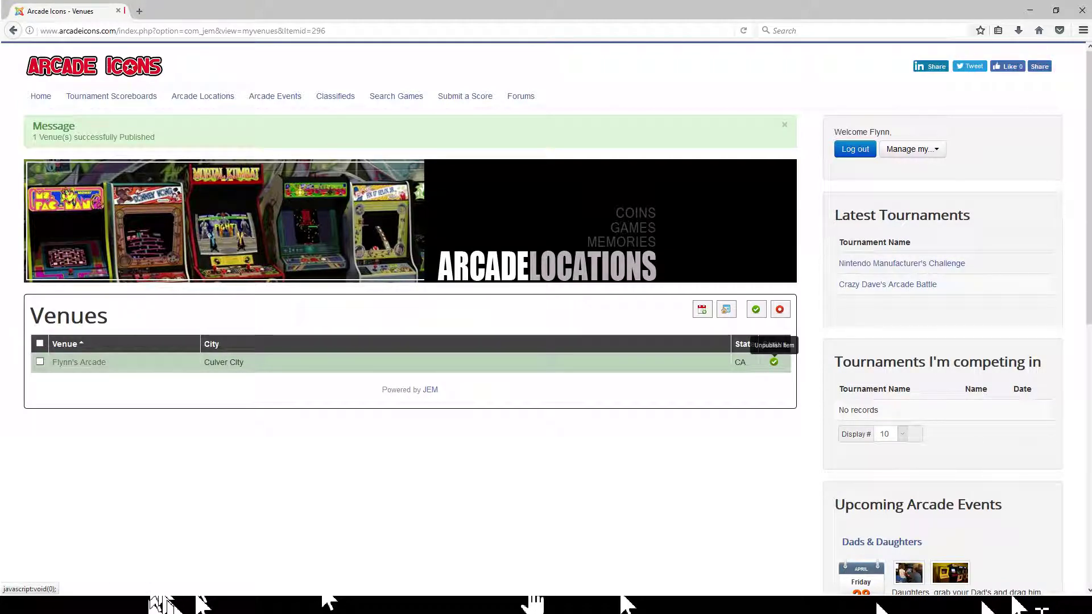
left_click(540, 249)
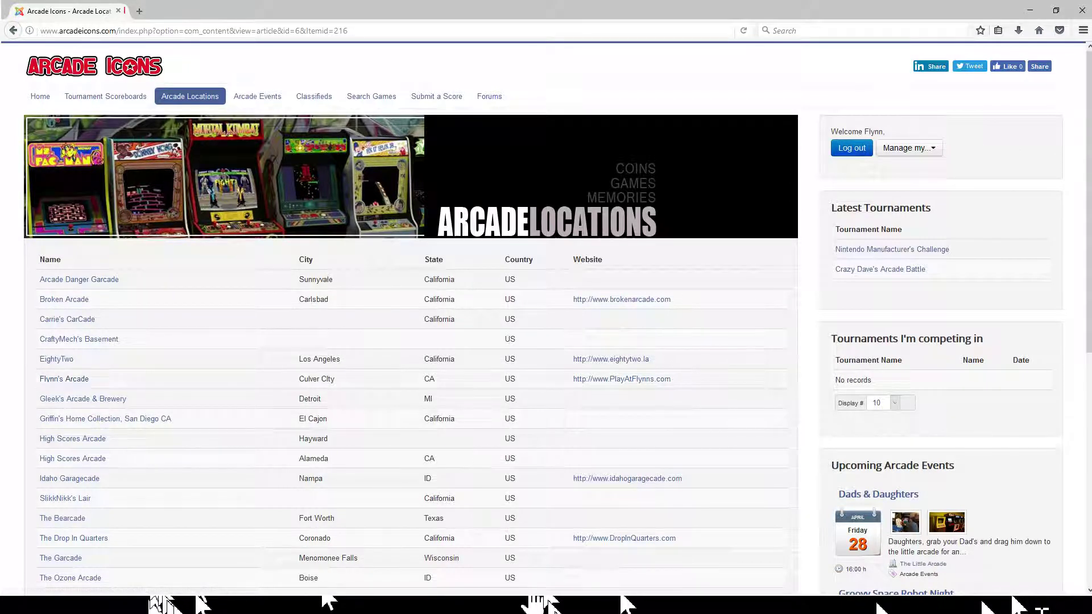
Open the Flynn's Arcade venue page and view its interior photo and location map
left_click(65, 379)
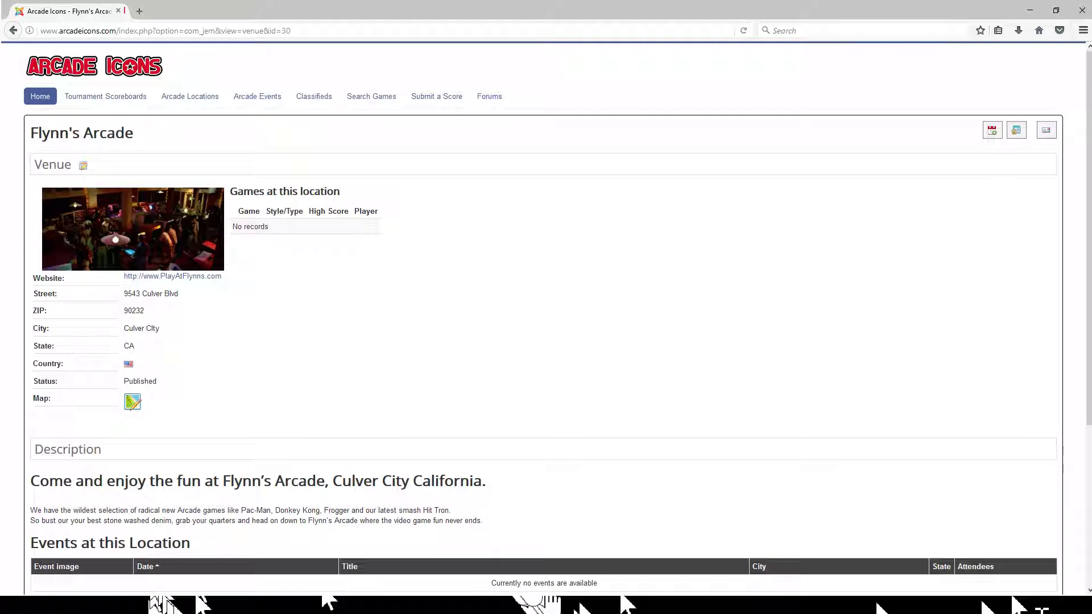
left_click(453, 568)
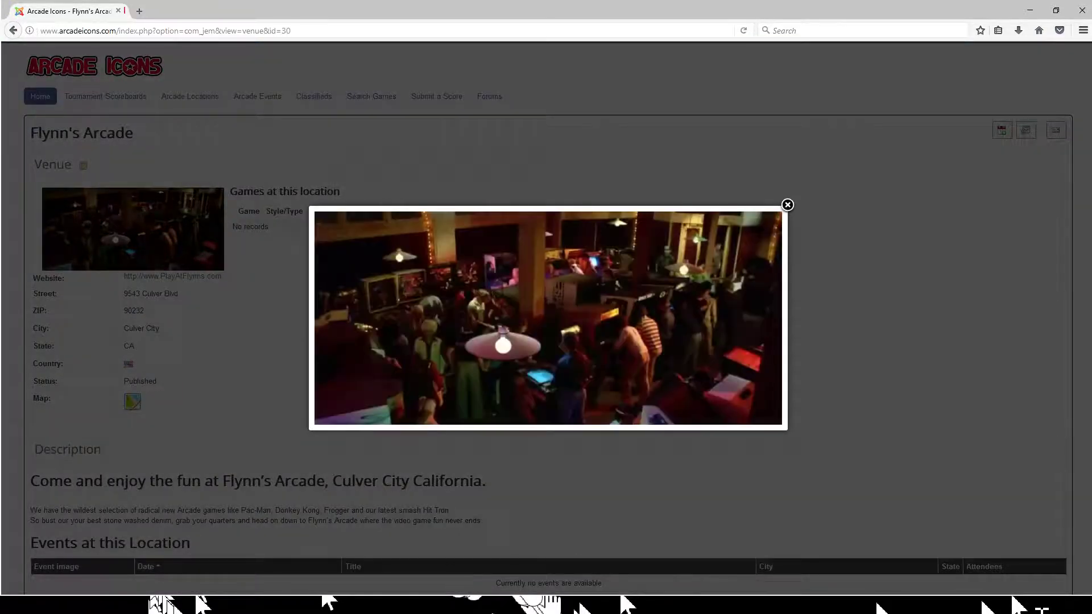
left_click(787, 204)
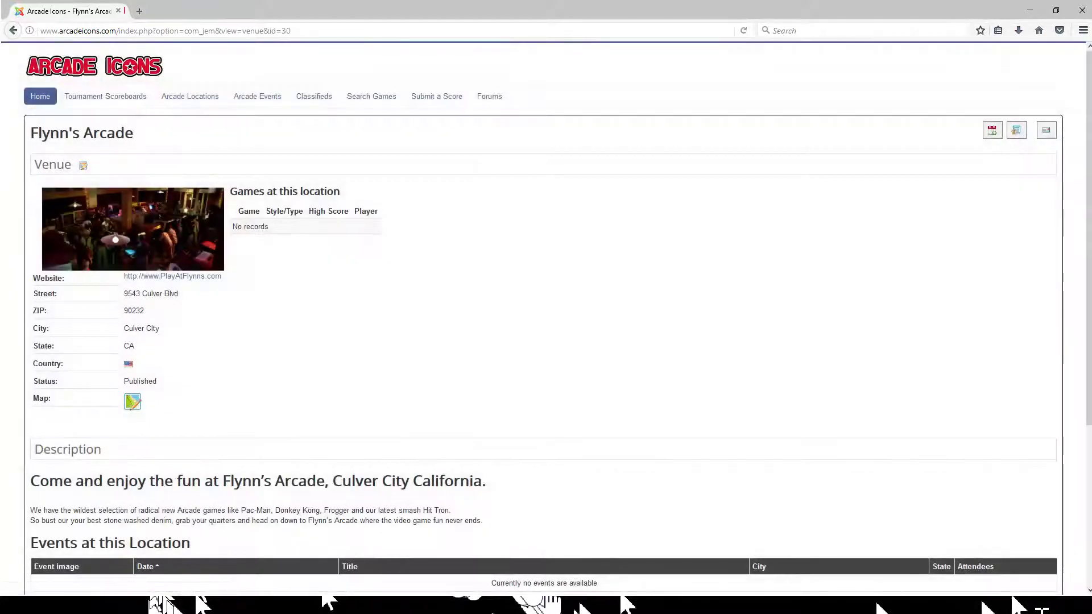
left_click(133, 401)
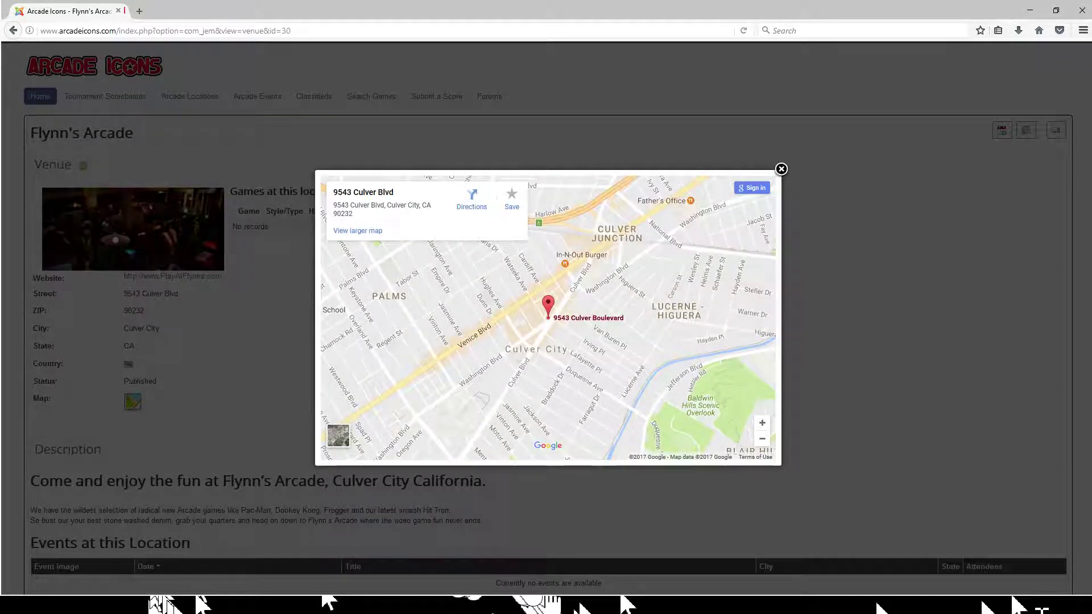
left_click(781, 169)
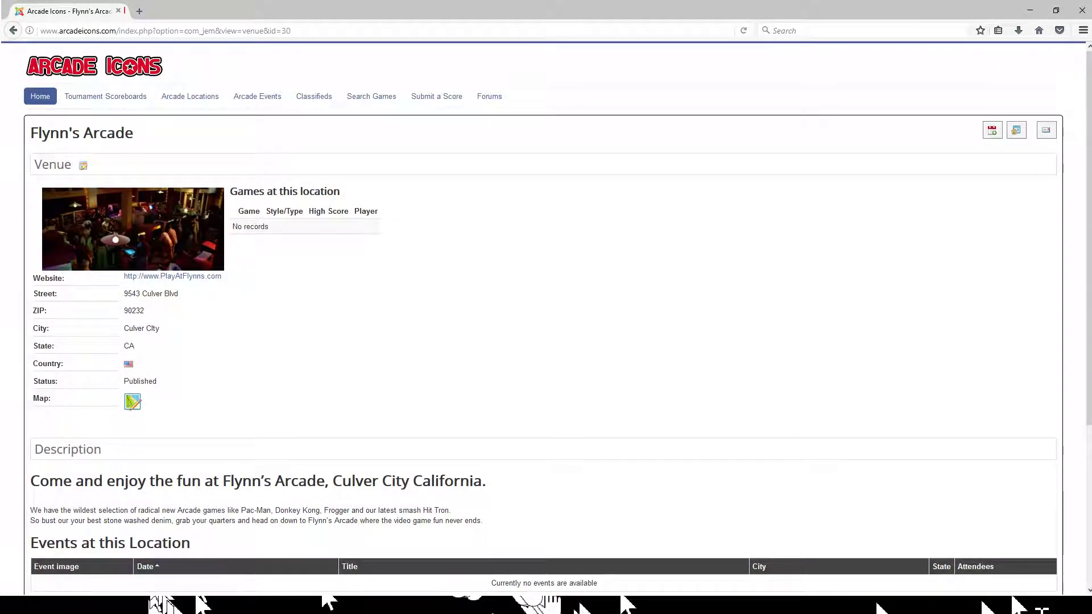
Scroll through the venue page, then return to the home page
scroll(546, 319, "down", 5)
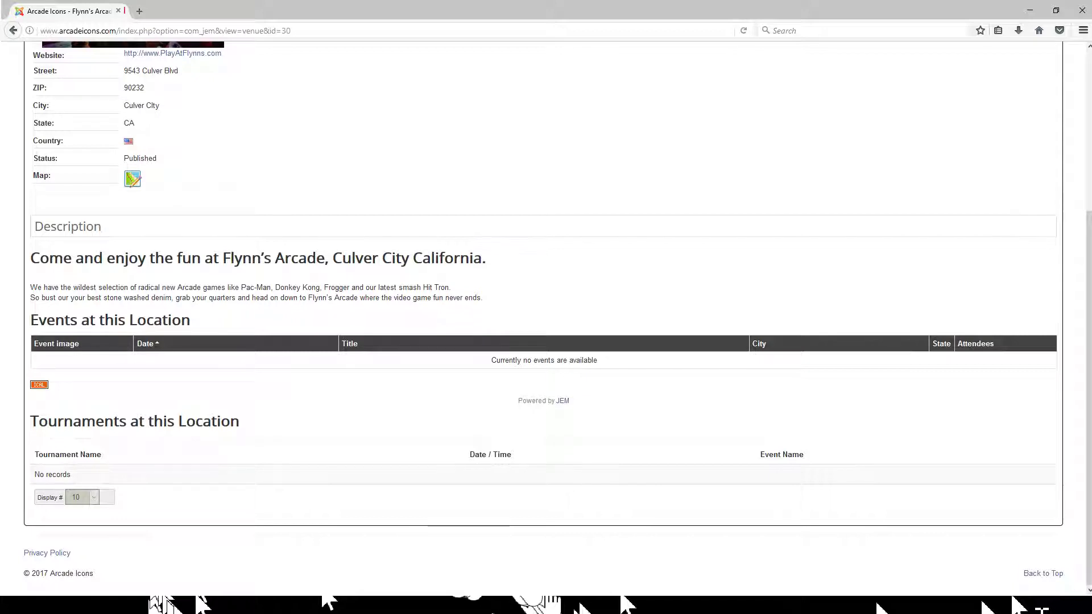
scroll(543, 319, "up", 3)
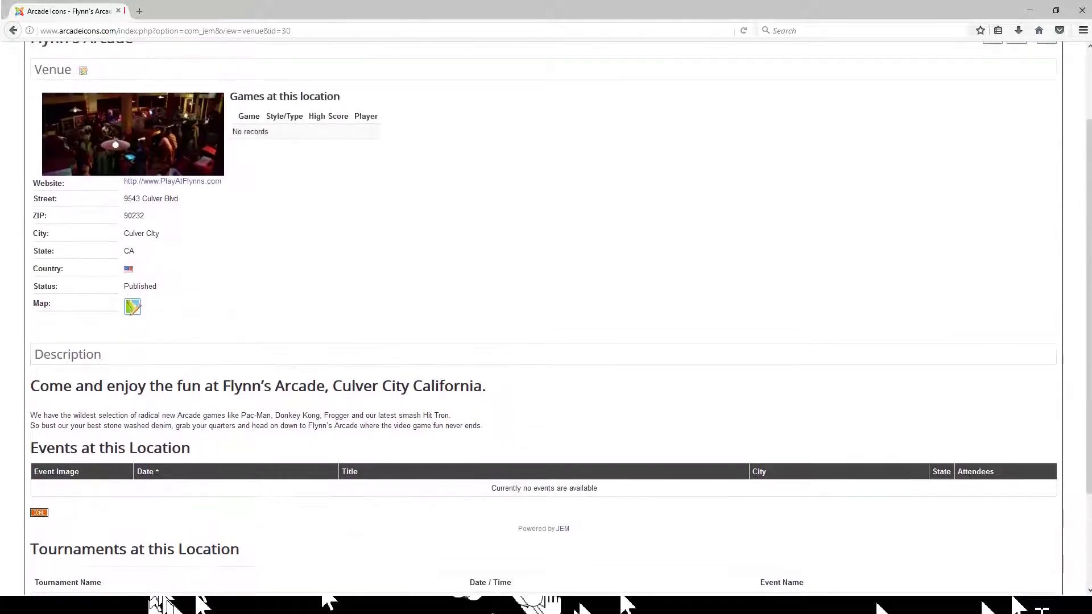
scroll(543, 318, "up", 2)
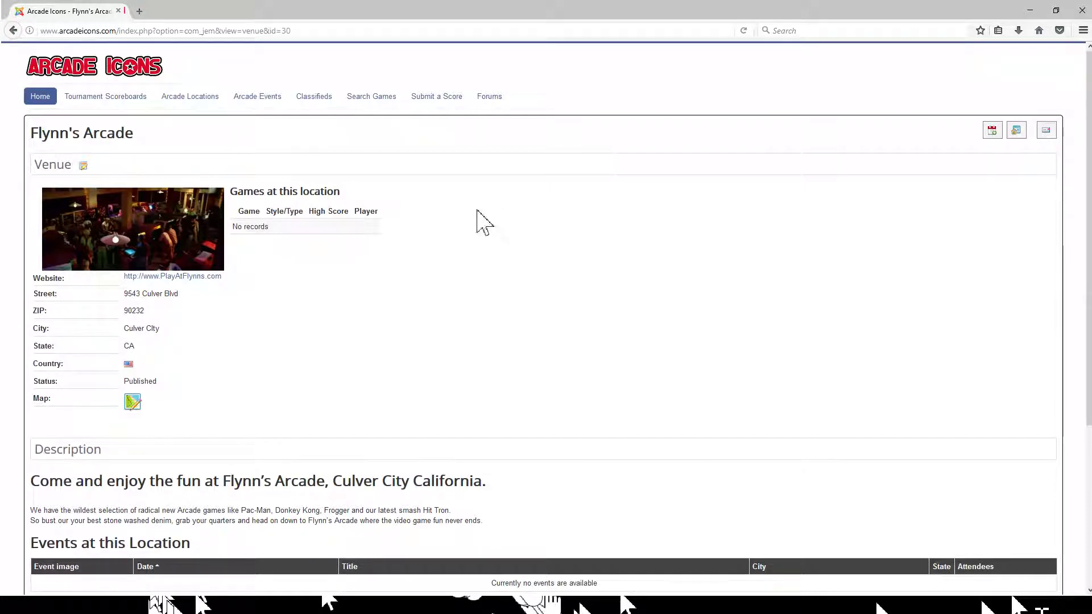
left_click(356, 169)
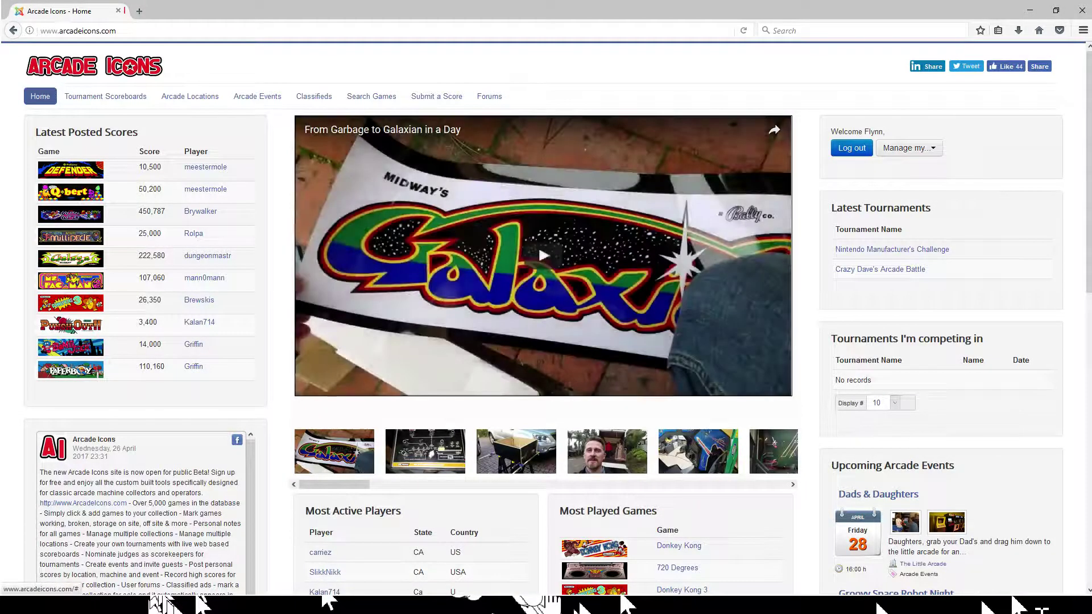
Go to Manage my Games and open the Add a game form
left_click(909, 148)
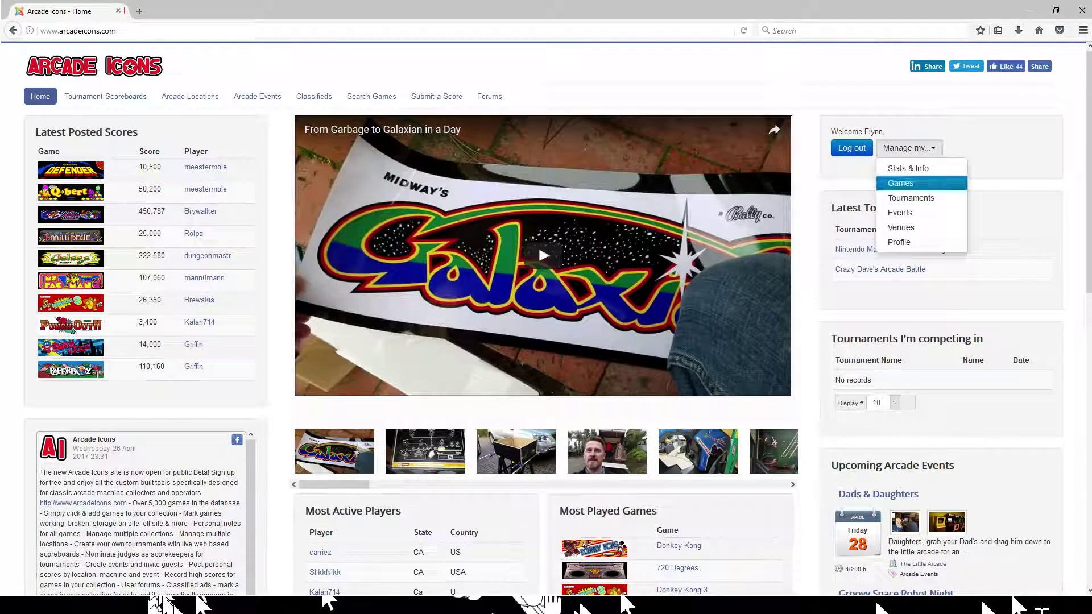
left_click(901, 183)
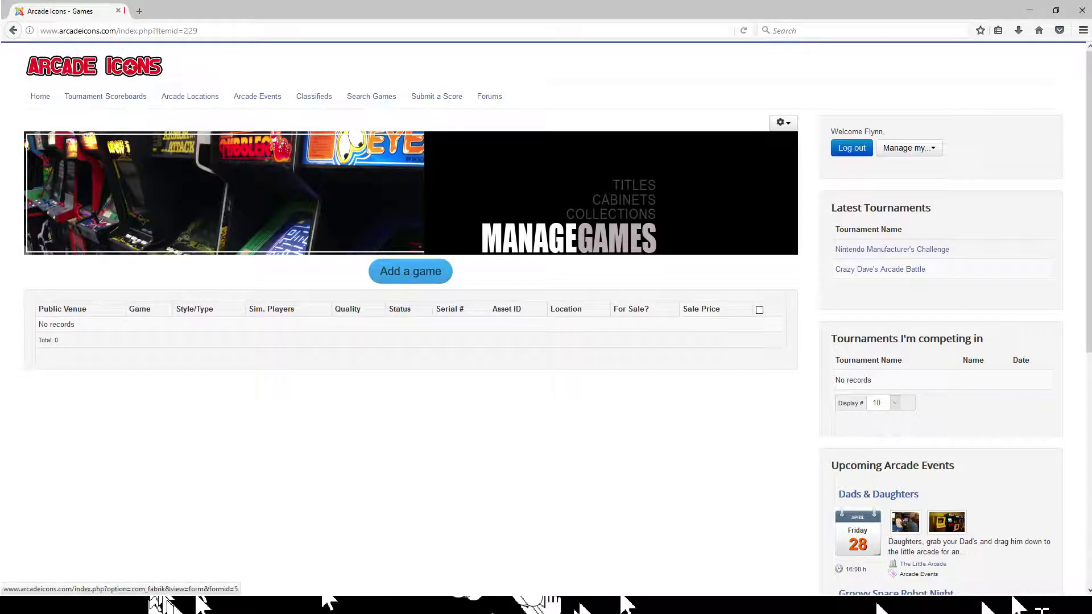
left_click(410, 272)
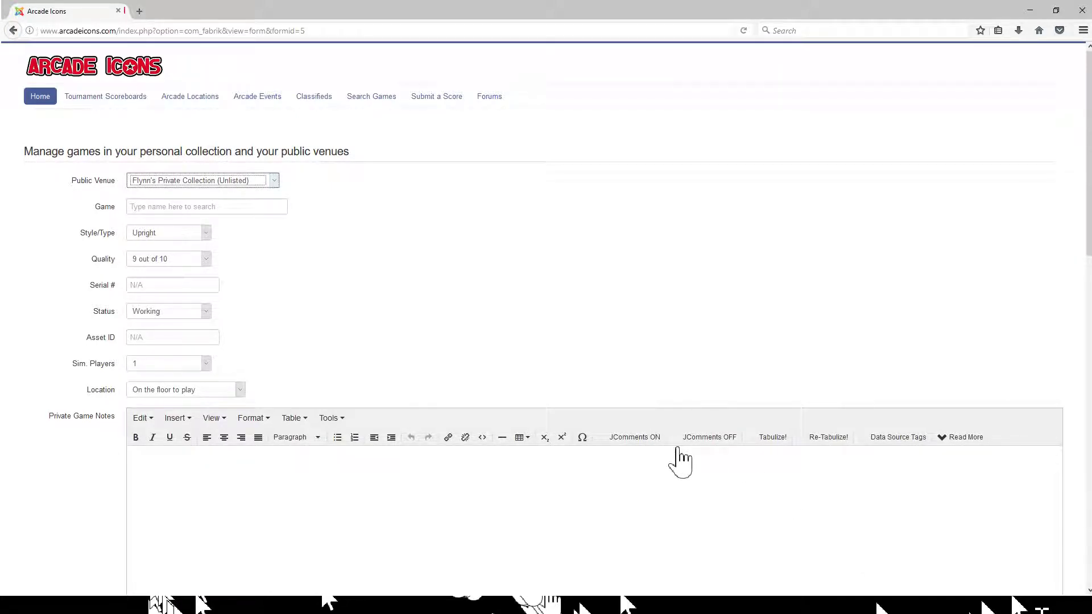
Set Public Venue to Flynn's Arcade and choose 720 Degrees as the game
key("Up")
key("Tab")
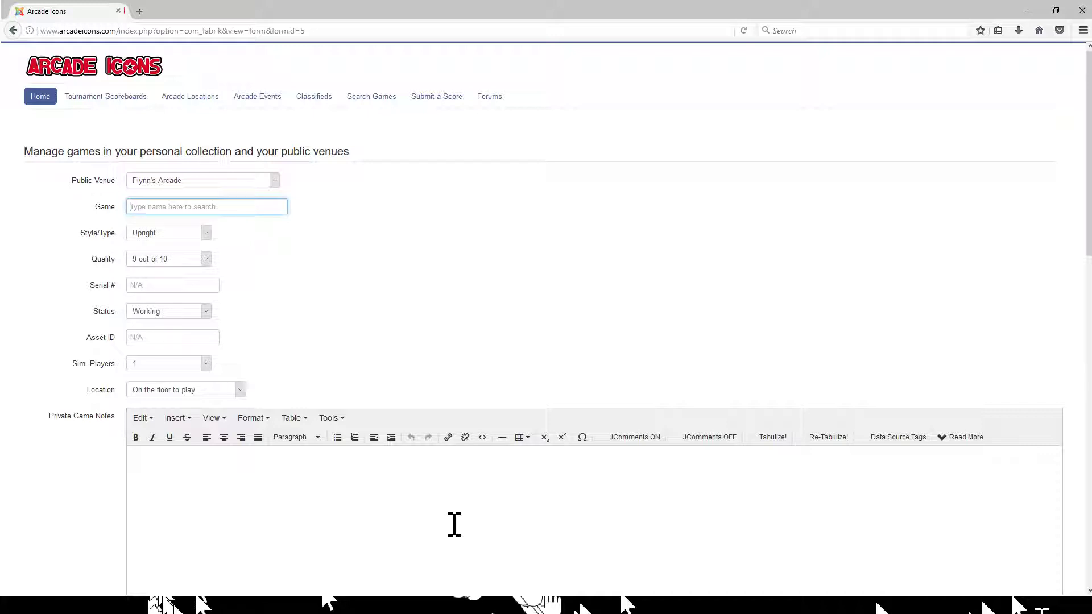
type("720 Degrees")
left_click(714, 604)
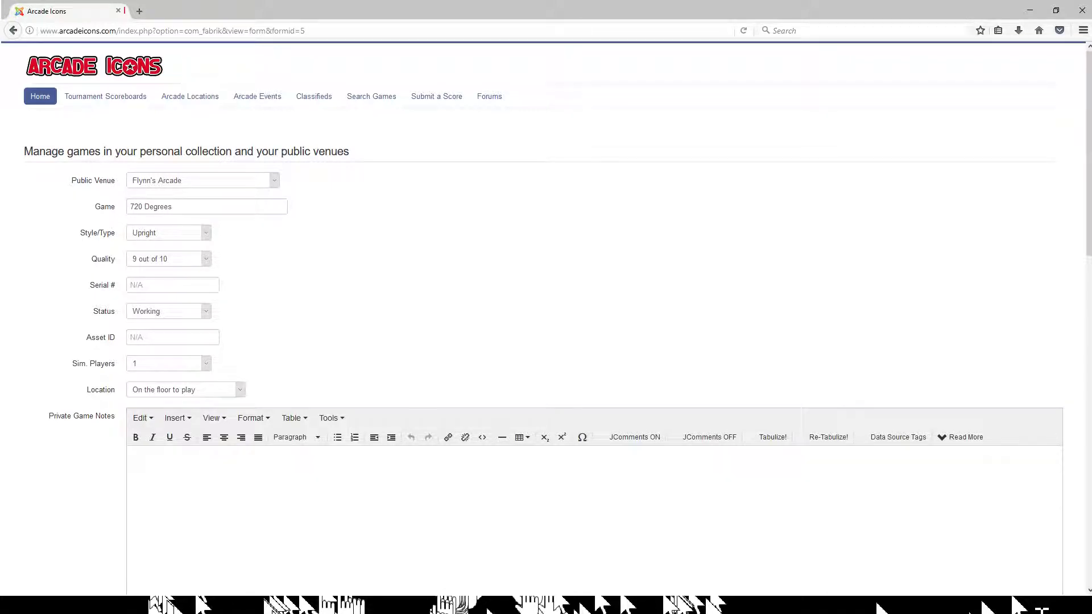
Enter serial number 1224 and leave the status as Working
left_click(172, 285)
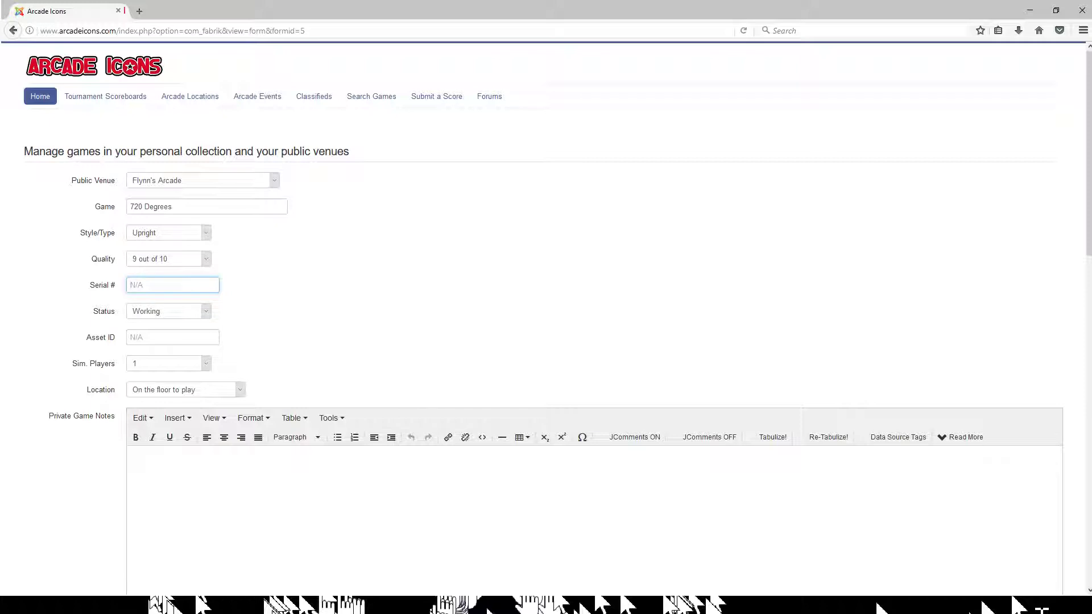
type("12234")
key("BackSpace")
key("BackSpace")
type("4")
key("Tab")
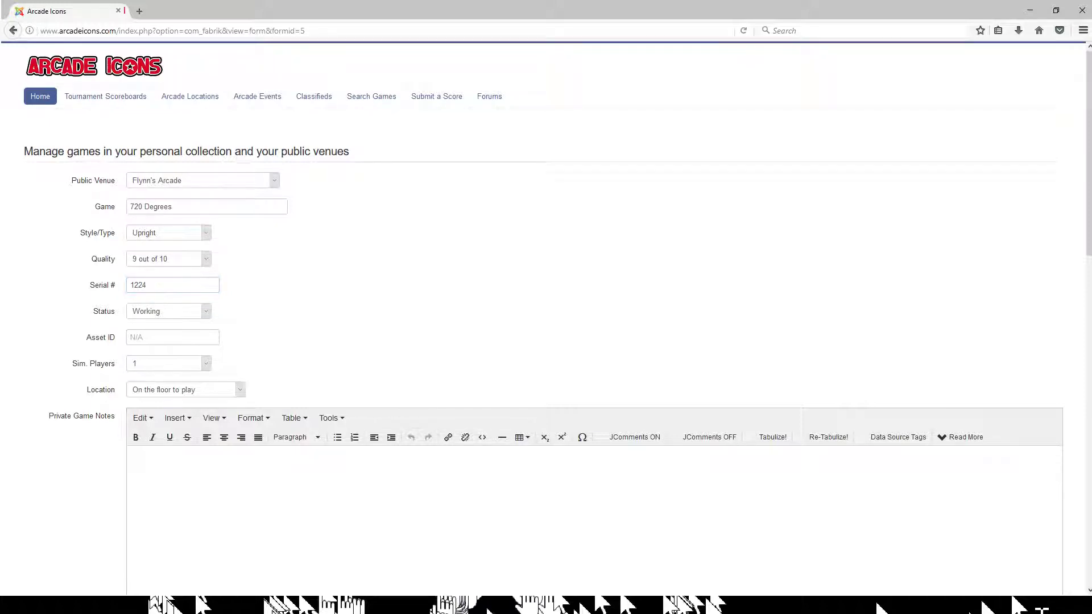
key("Tab")
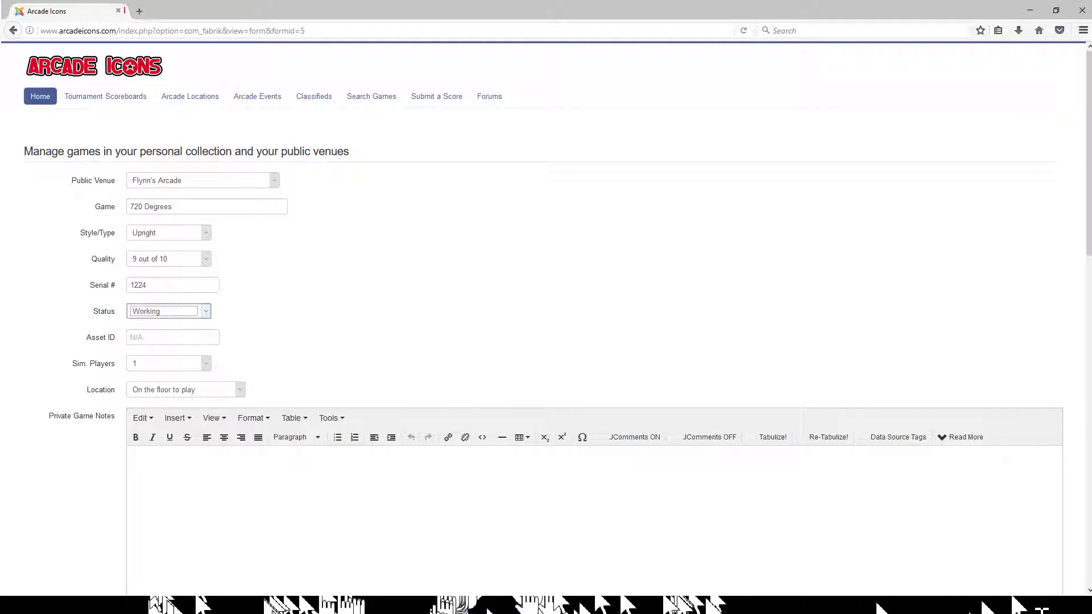
left_click(319, 319)
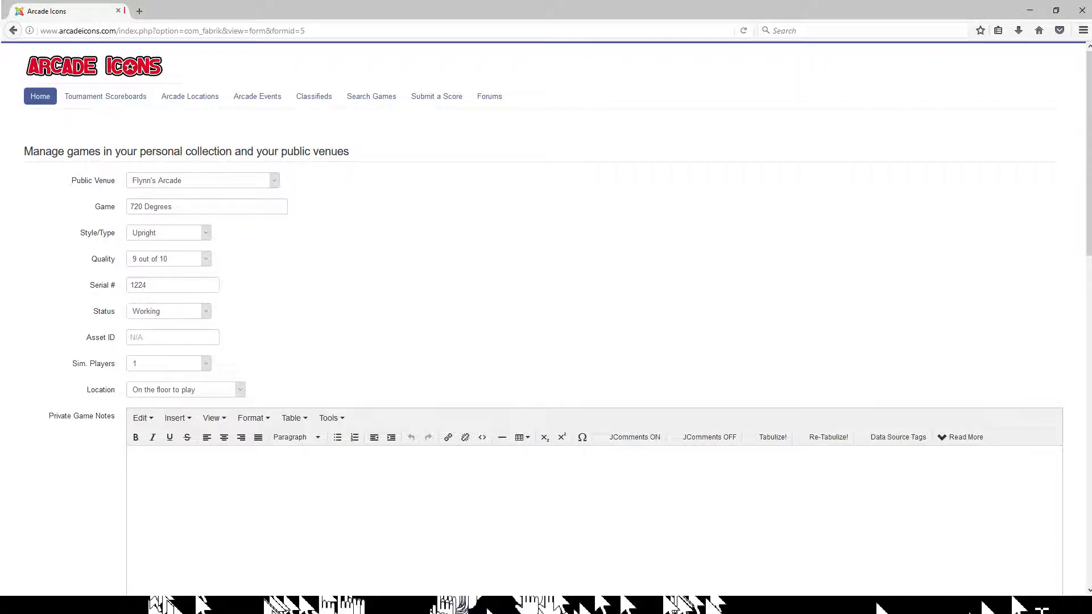
Enter asset ID 645, keeping 1 simultaneous player and location On the floor to play
left_click(172, 338)
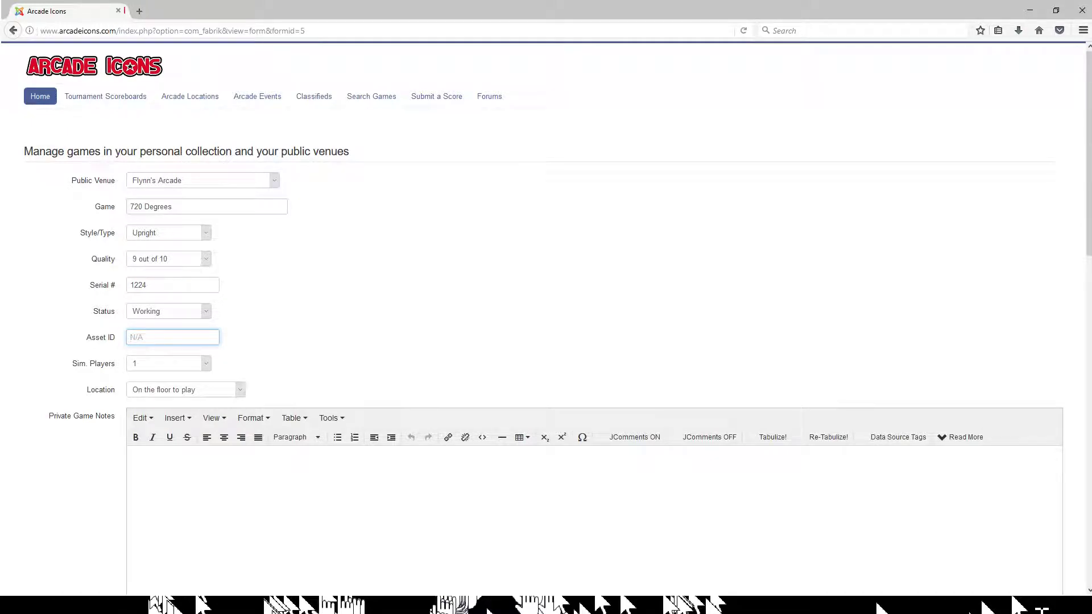
type("645")
key("Tab")
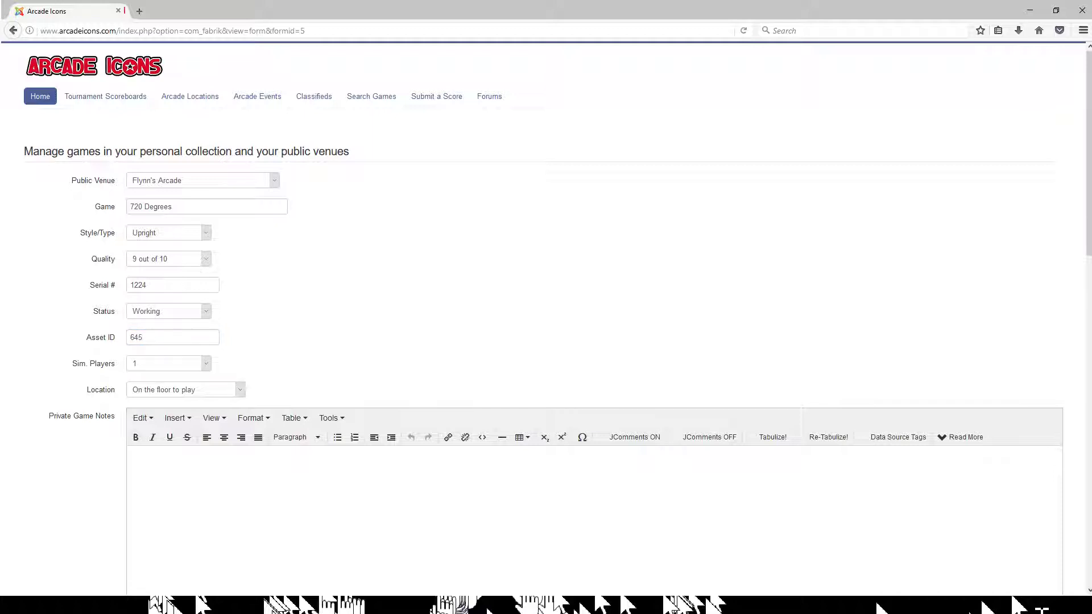
key("Tab")
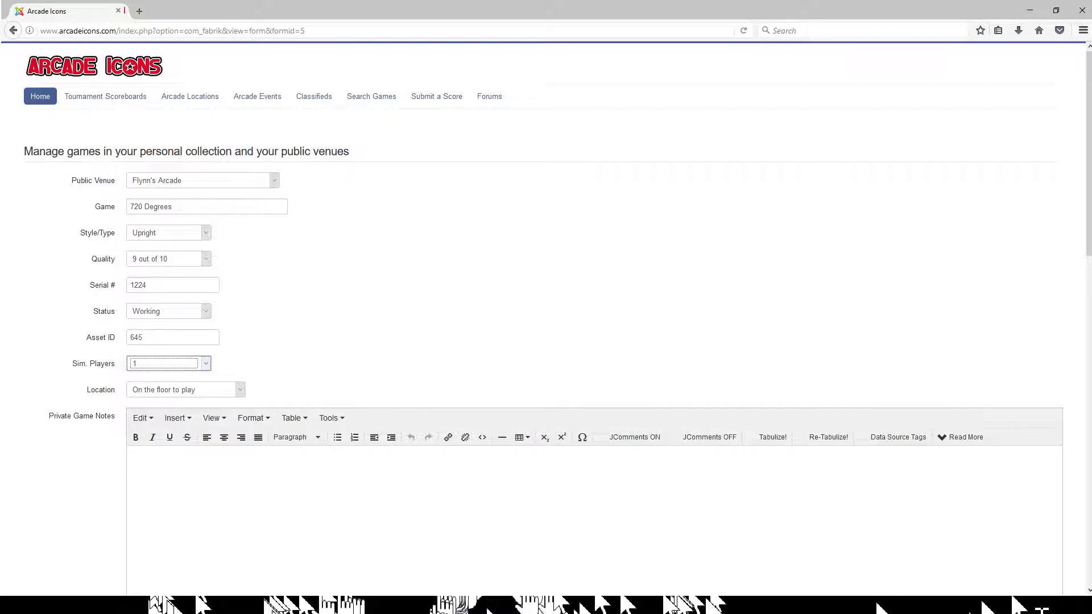
left_click(353, 364)
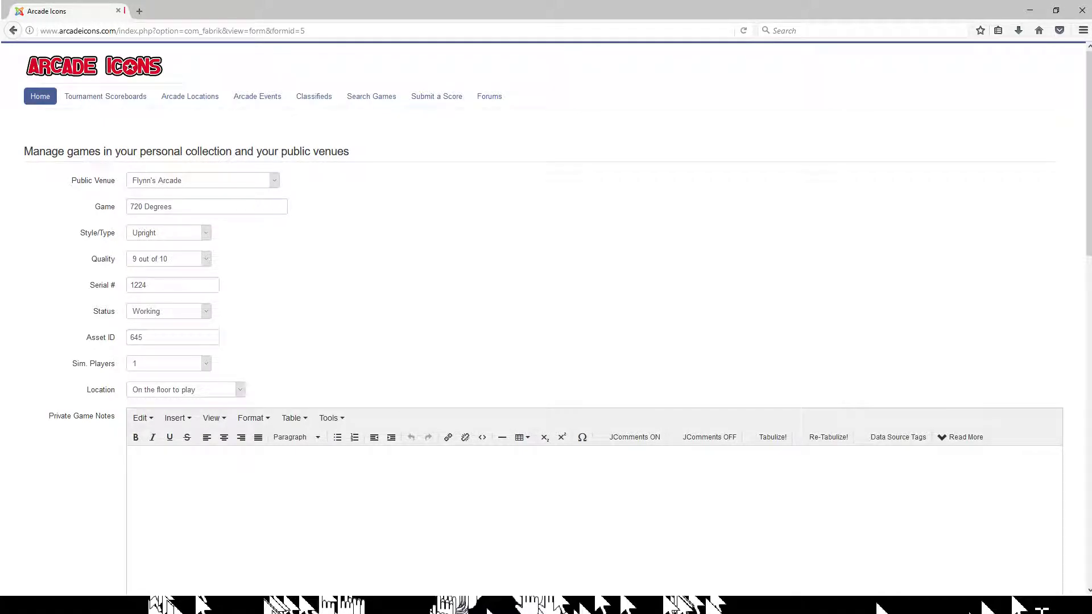
key("Tab")
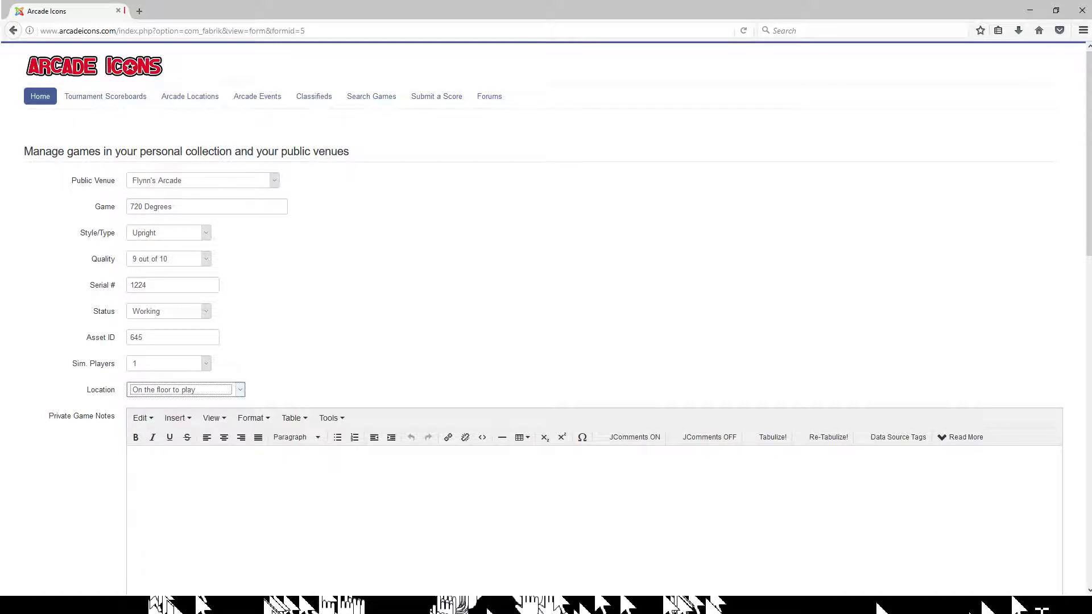
key("Tab")
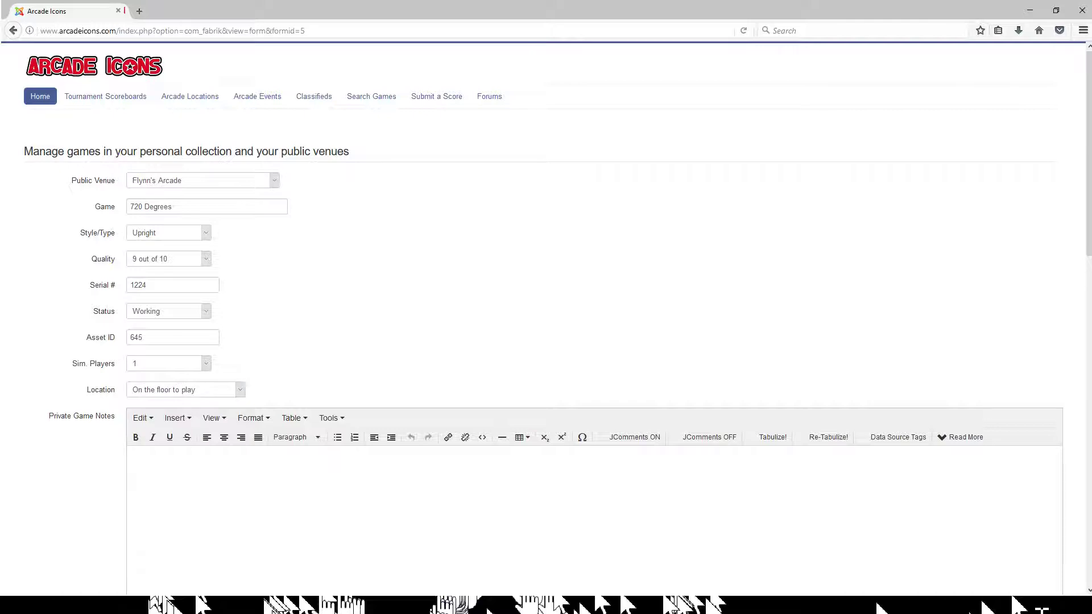
Keep 720 Degrees' For Sale? option at No and add it to the collection
scroll(545, 319, "down", 4)
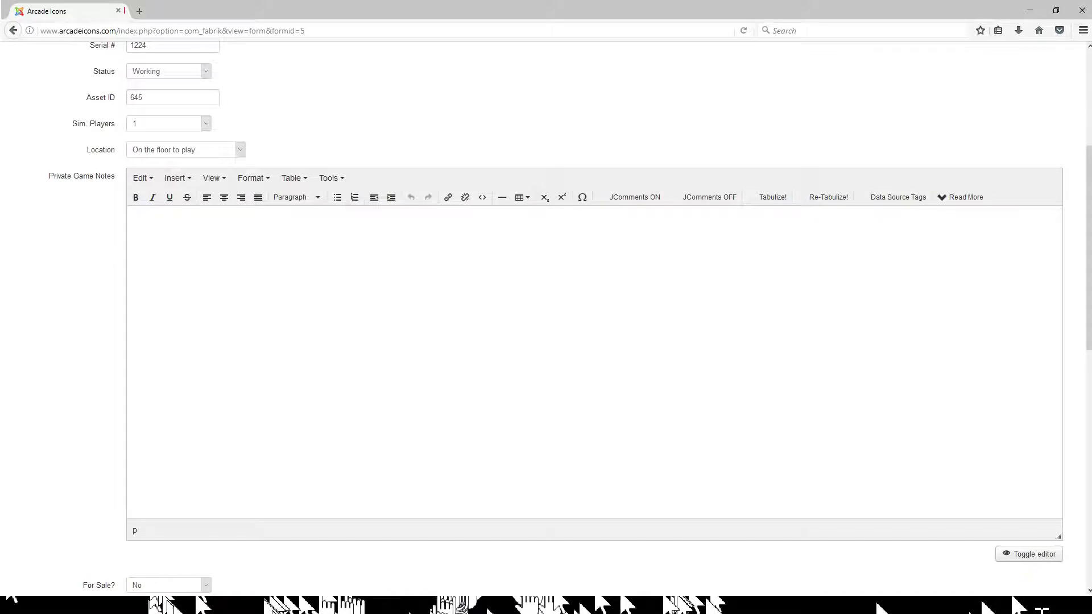
scroll(594, 318, "down", 5)
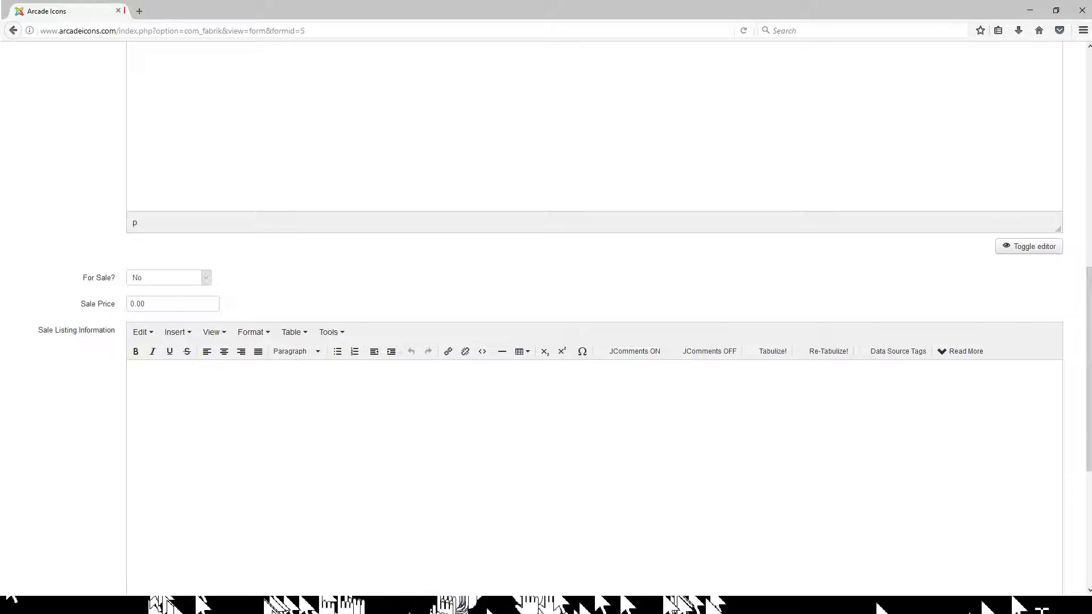
left_click(205, 277)
left_click(272, 273)
left_click(205, 277)
left_click(273, 278)
scroll(546, 318, "down", 5)
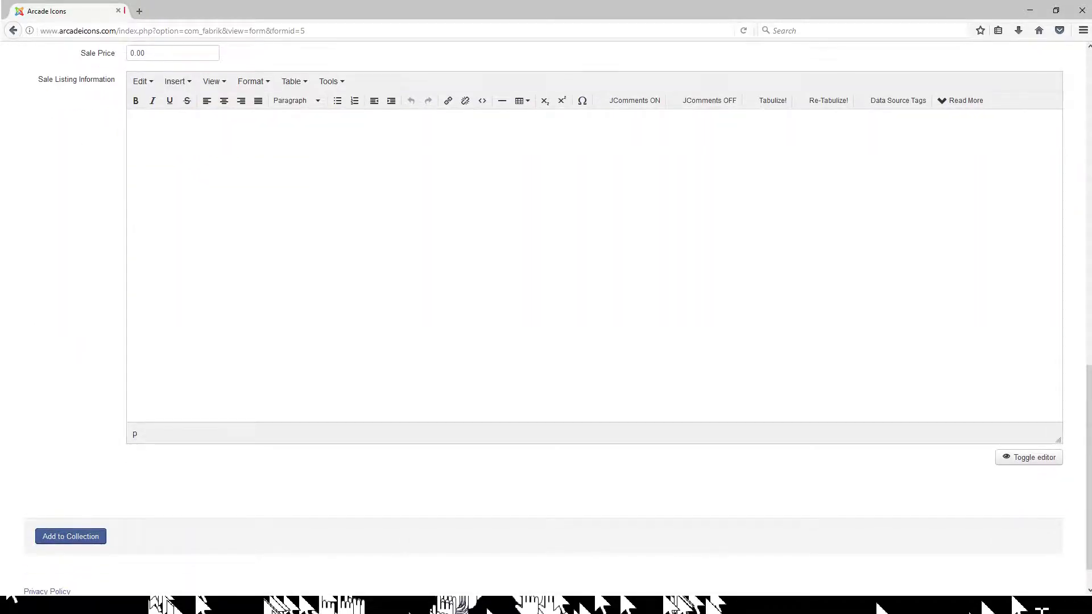
left_click(70, 536)
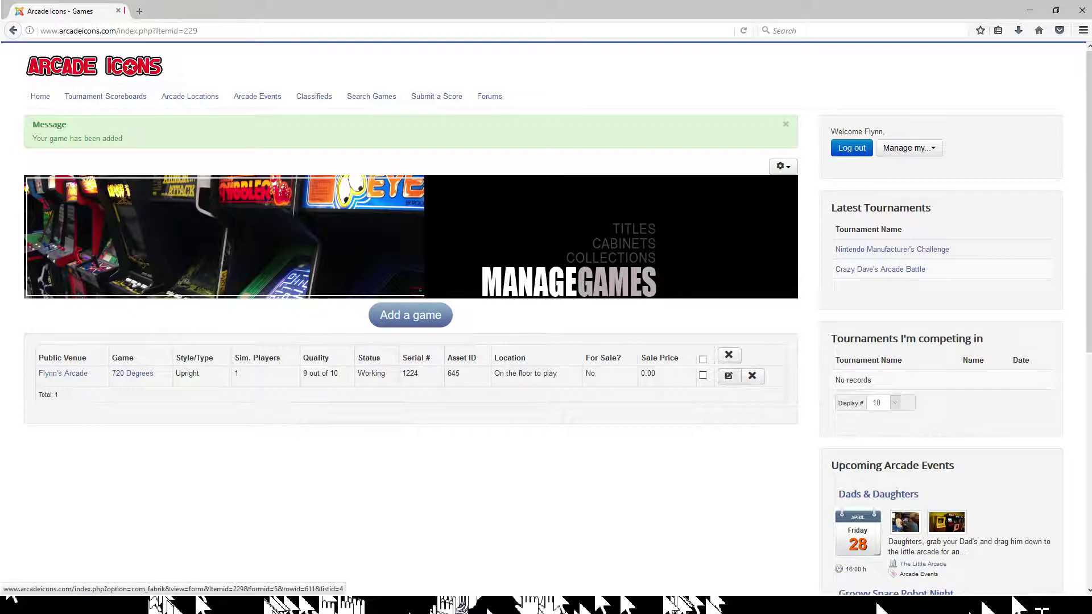
Review 720 Degrees' edit form and public game page, then start a new game entry
left_click(728, 376)
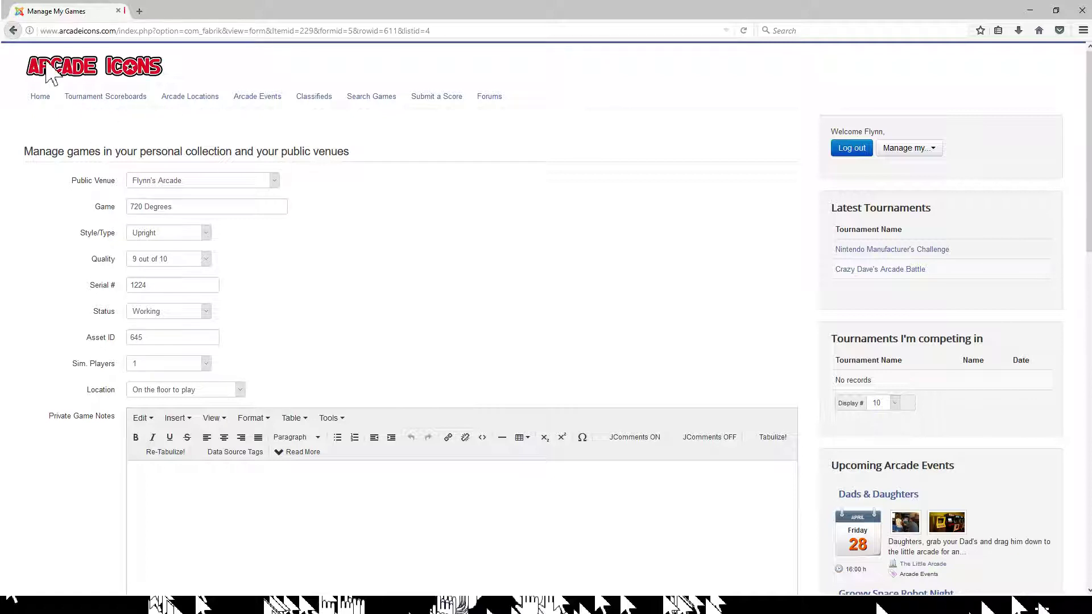
left_click(49, 67)
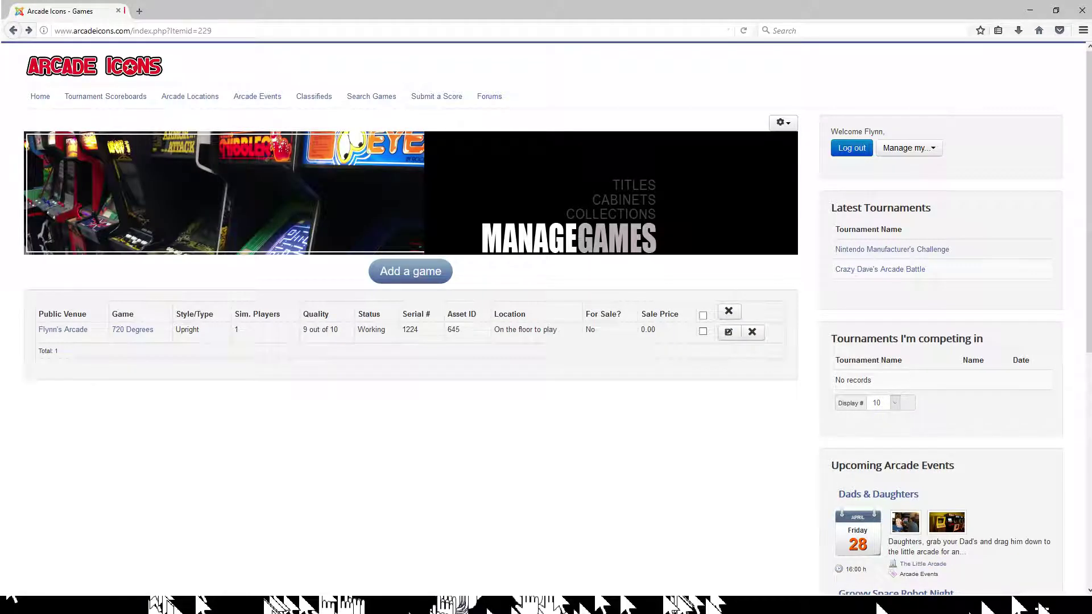
left_click(133, 330)
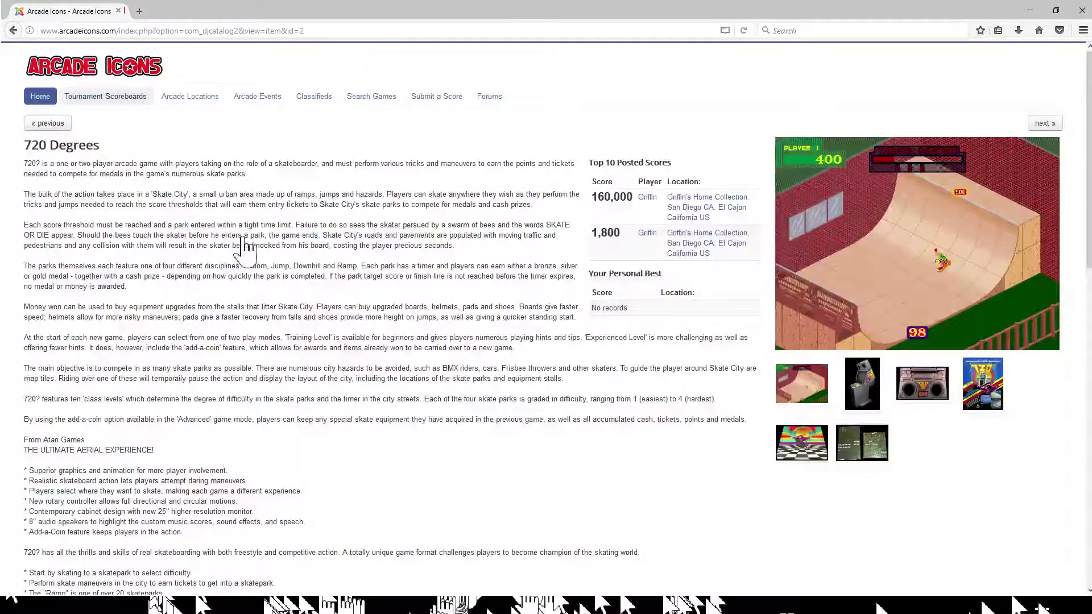
left_click(38, 76)
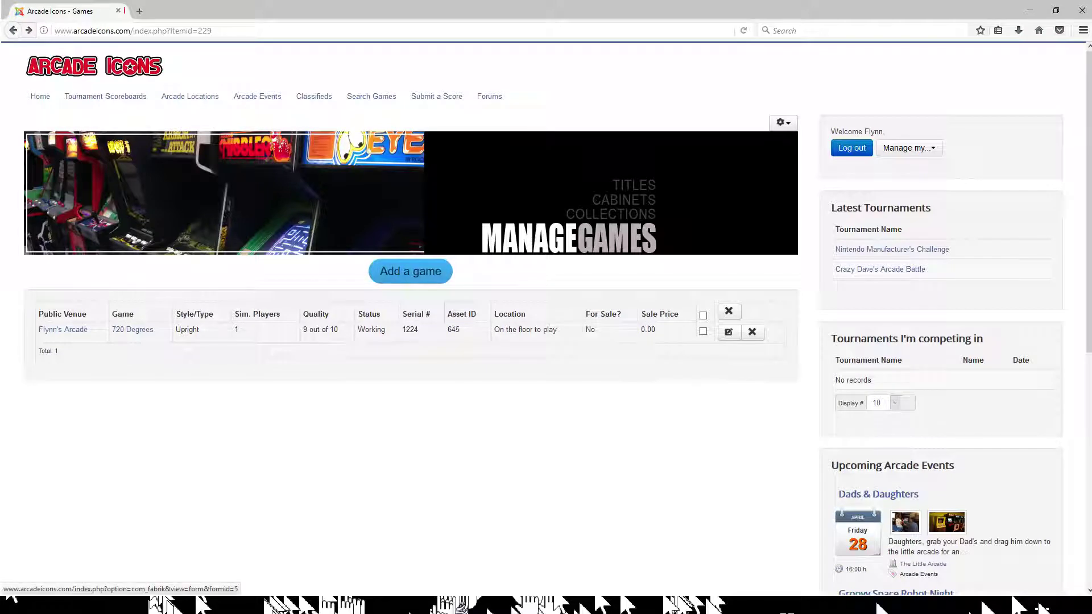
left_click(410, 271)
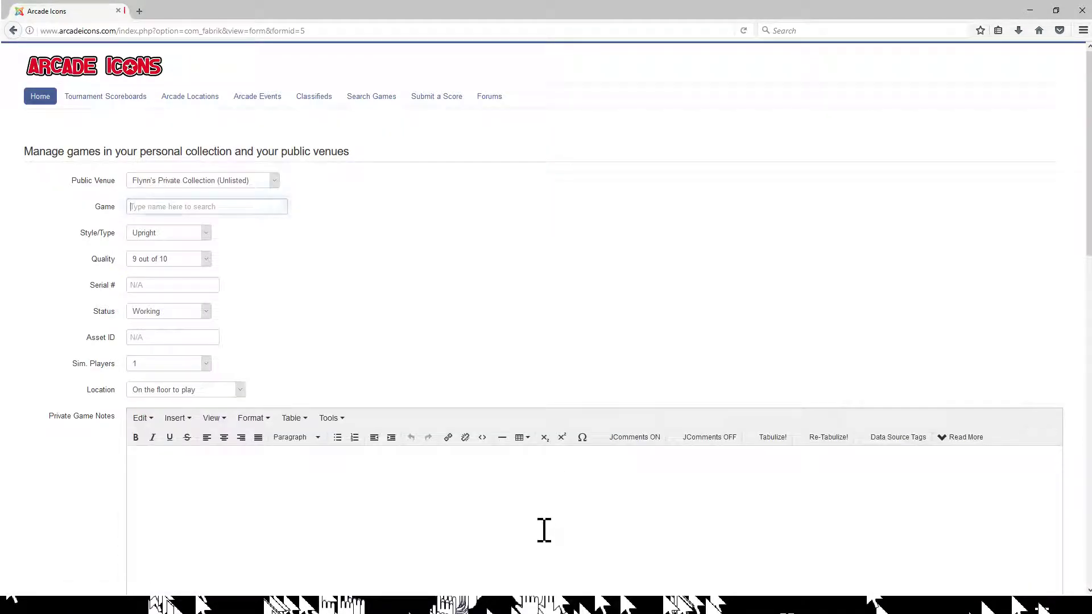
Enter Donkey Kong with Style/Type Cocktail and add it to the collection
type("donkey")
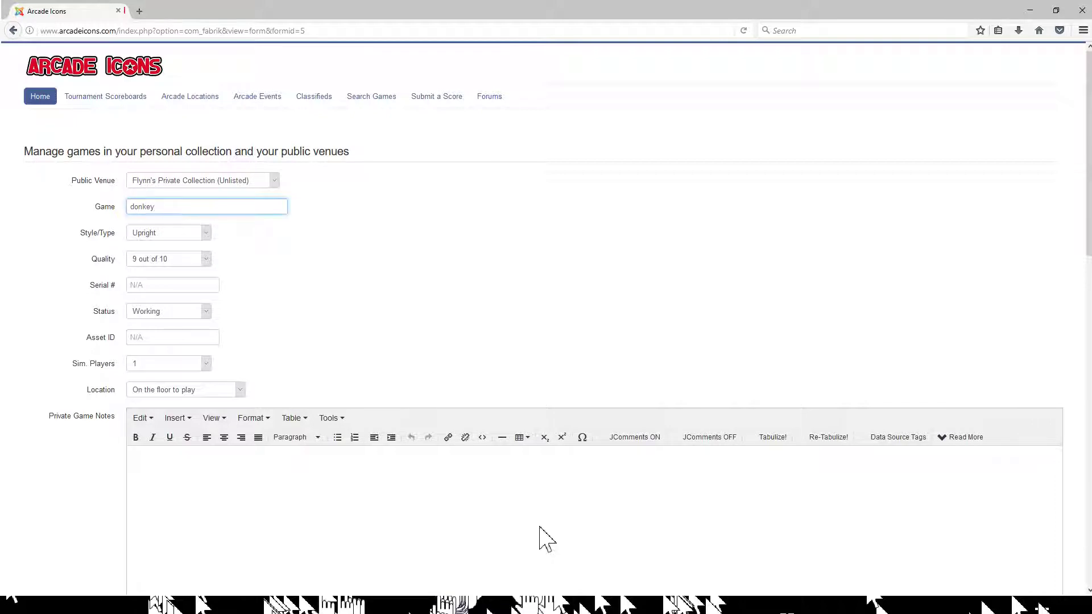
type(" kong")
key("Return")
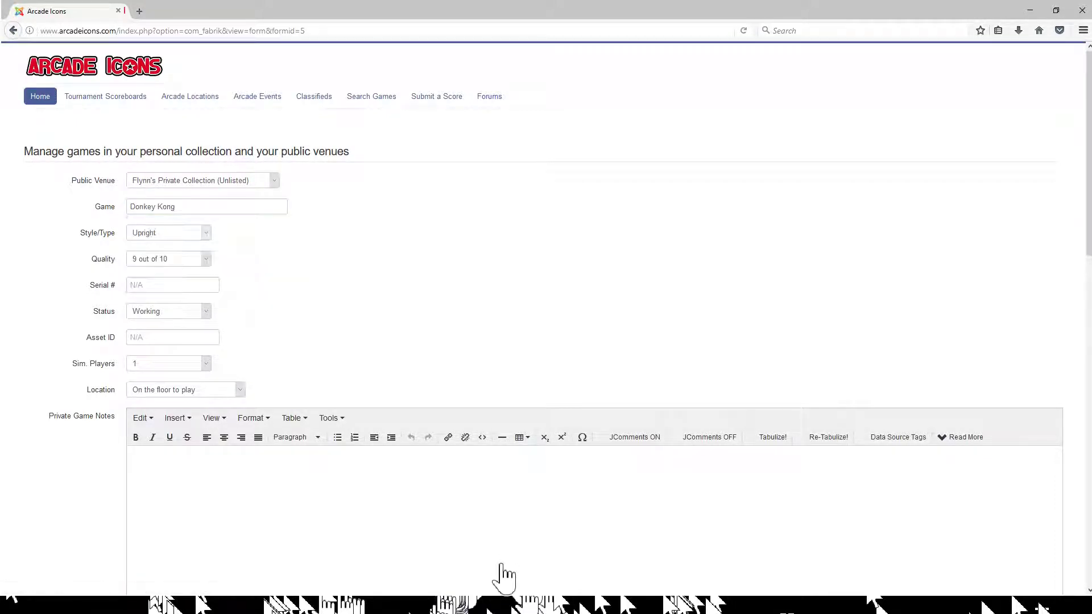
key("Tab")
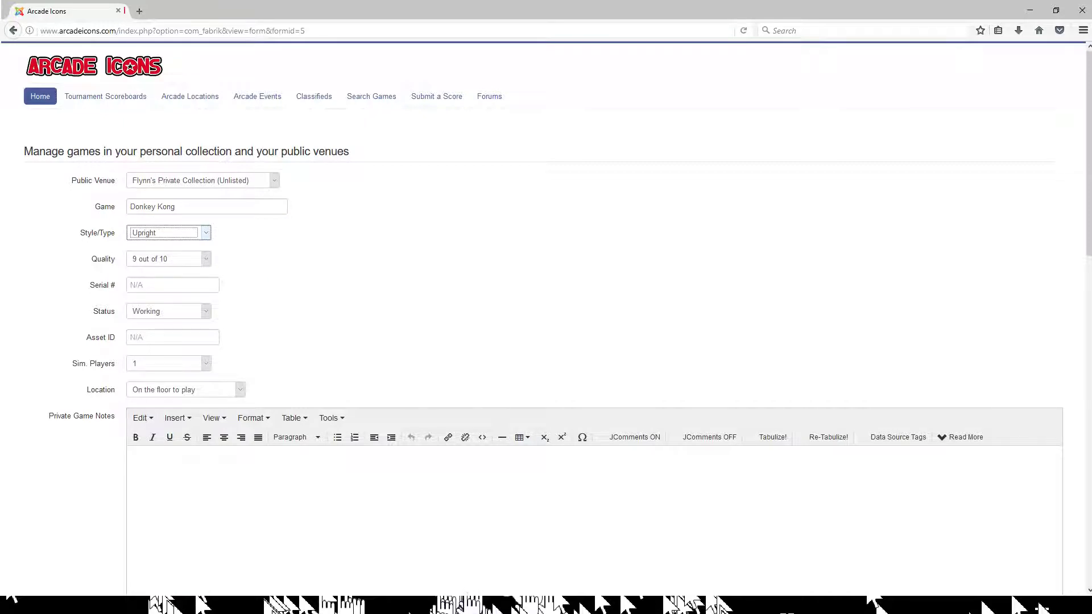
key("Down")
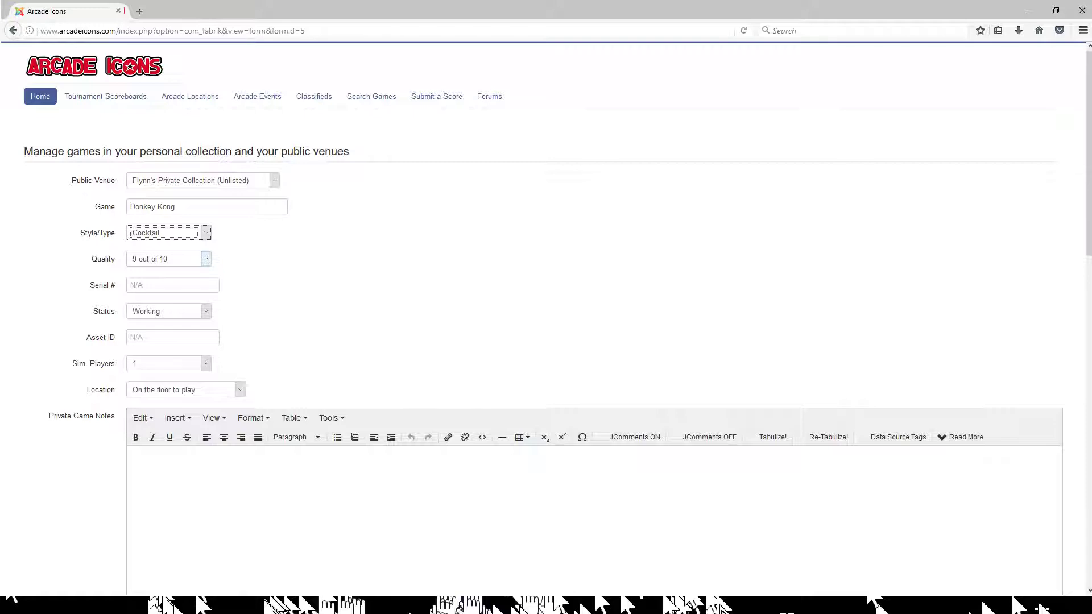
scroll(546, 318, "down", 15)
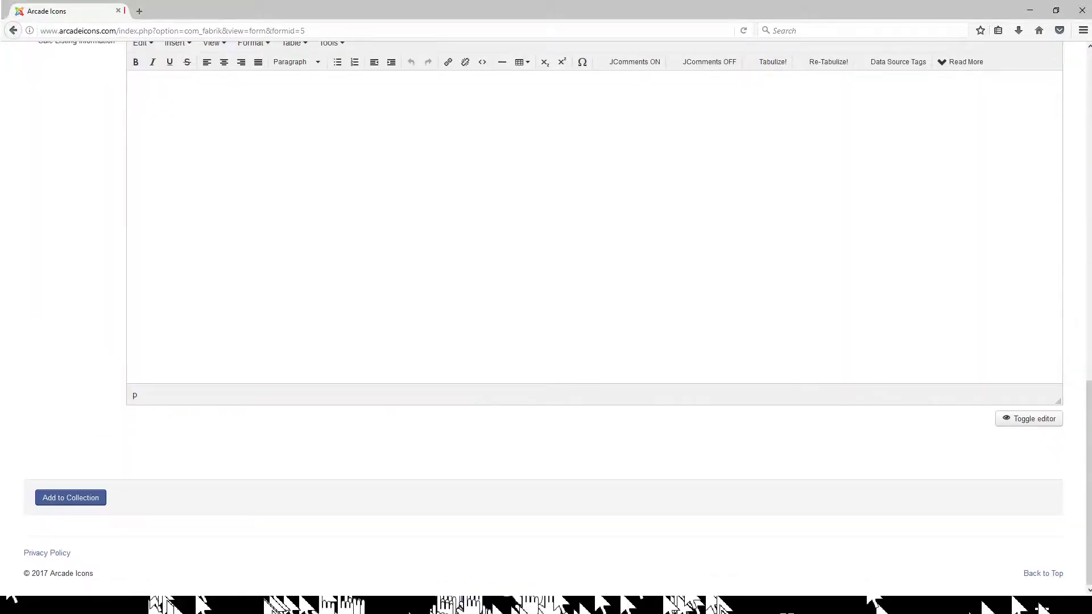
left_click(70, 498)
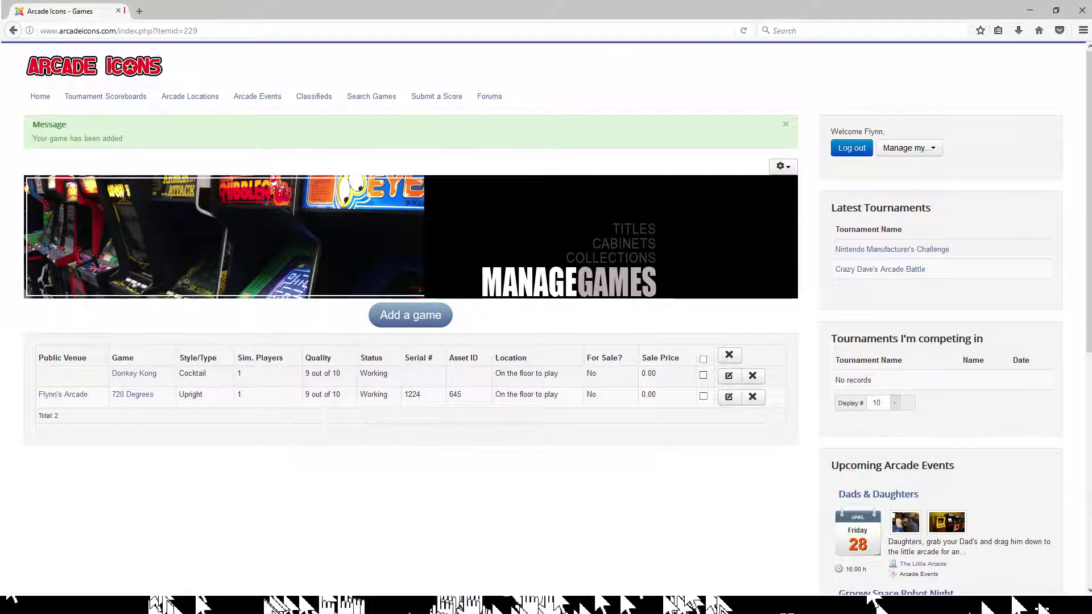
Save Donkey Kong's entry under the Flynn's Arcade venue, then begin another game entry
left_click(728, 376)
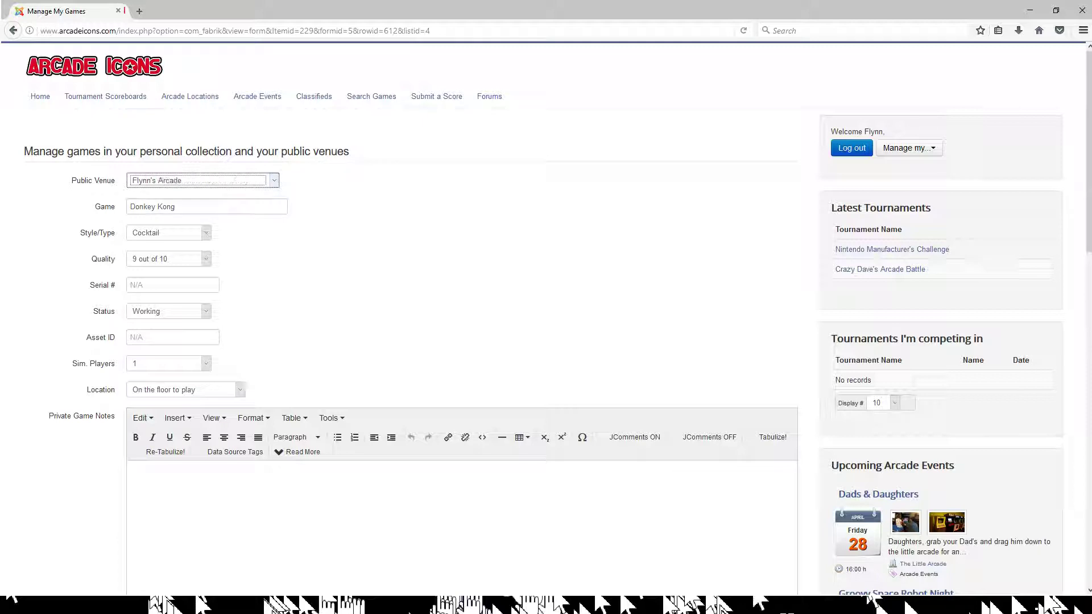
scroll(594, 502, "down", 15)
left_click(70, 497)
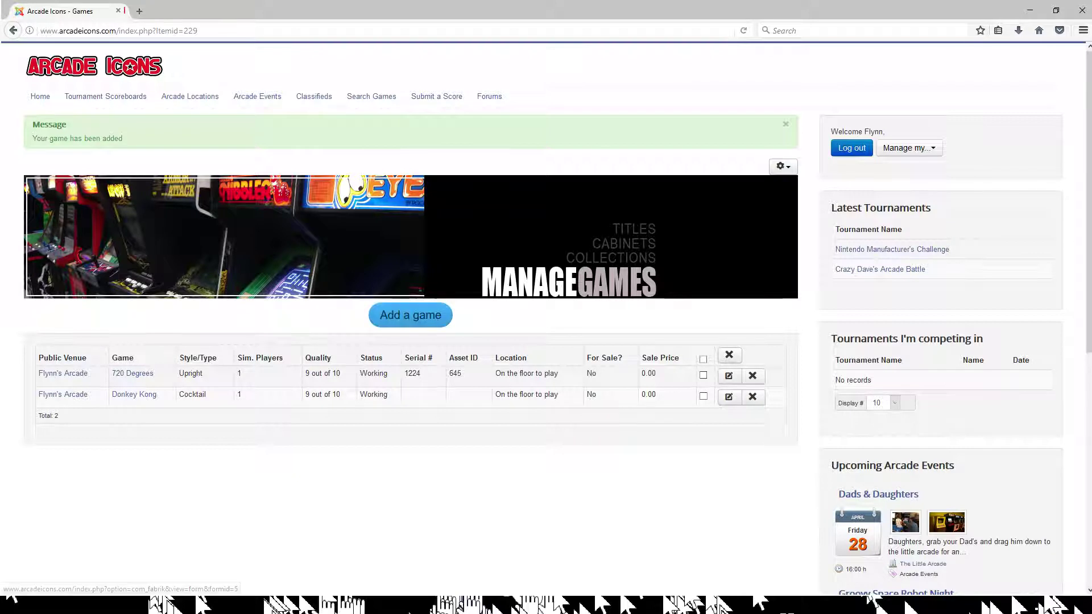
left_click(410, 315)
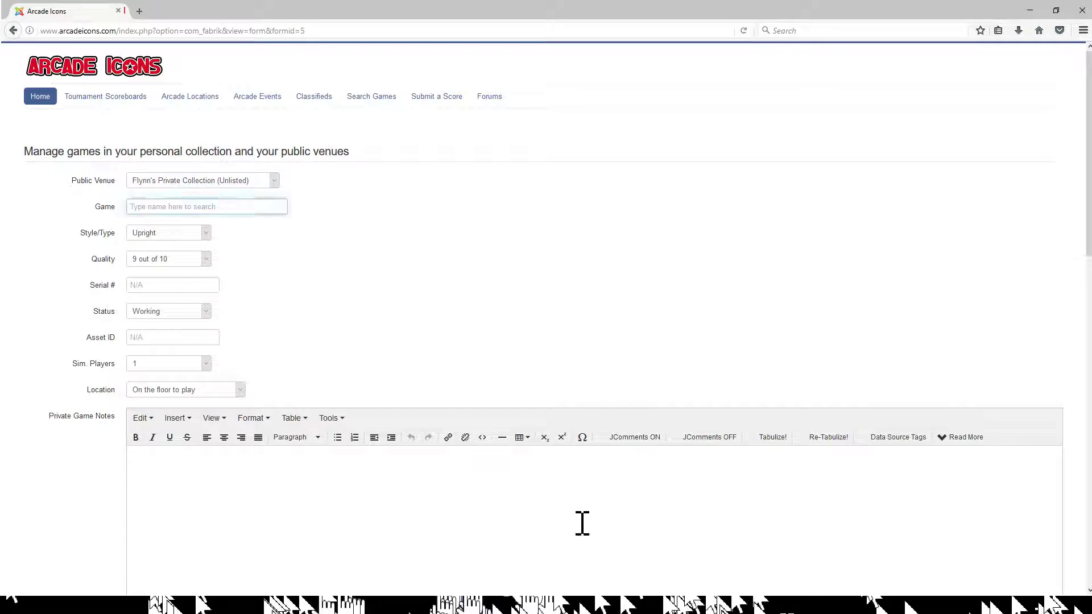
Add Frogger at Flynn's Arcade, Upright, 6 out of 10, serial 243, to the collection
type("frogger")
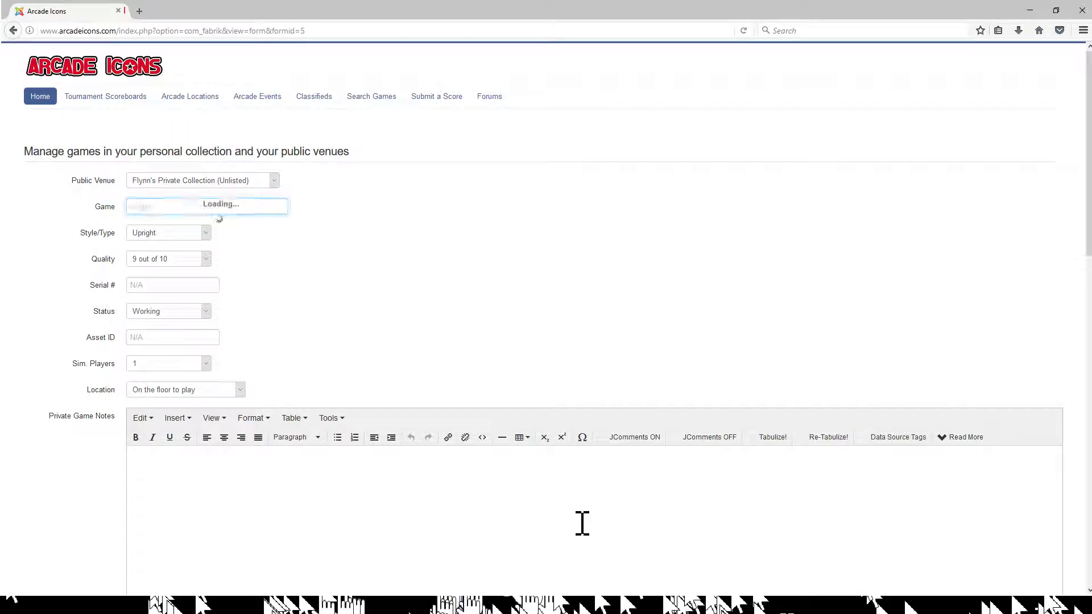
key("shift+Tab")
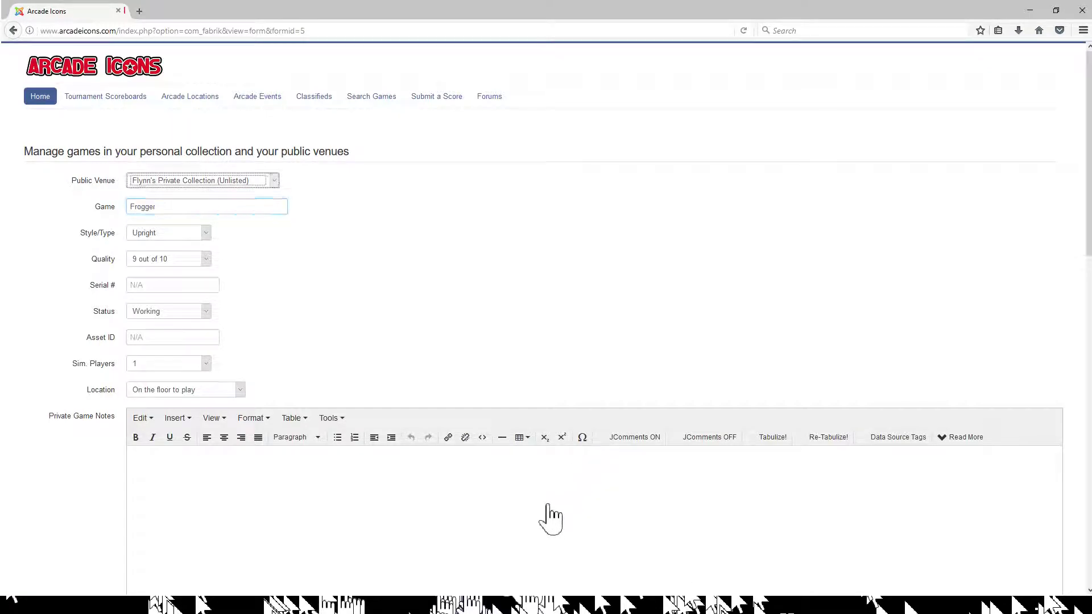
key("Up")
key("Tab")
key("Tab")
key("Tab")
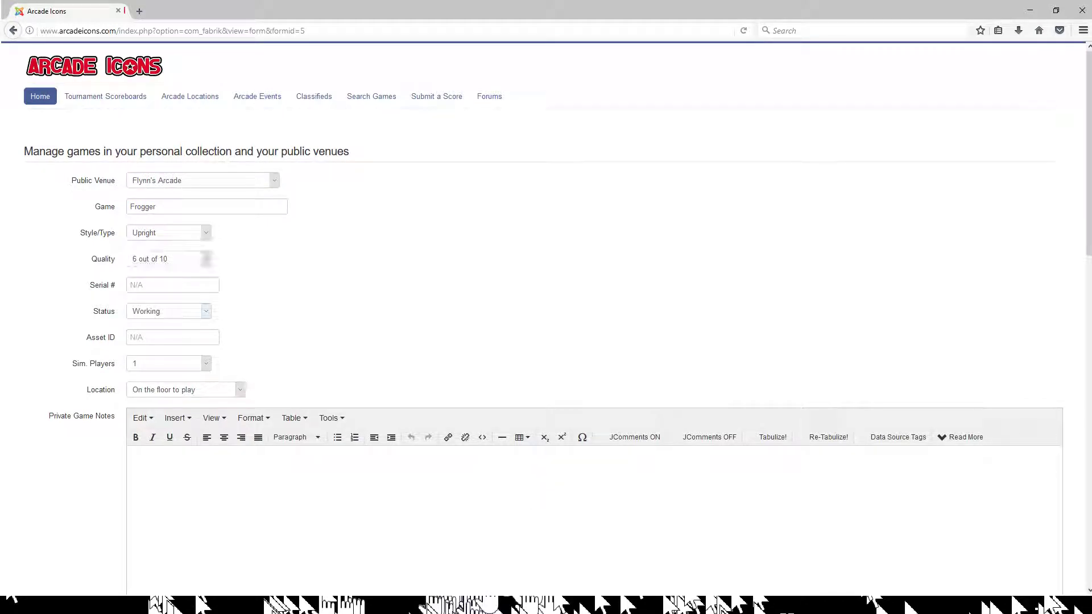
key("Tab")
type("243")
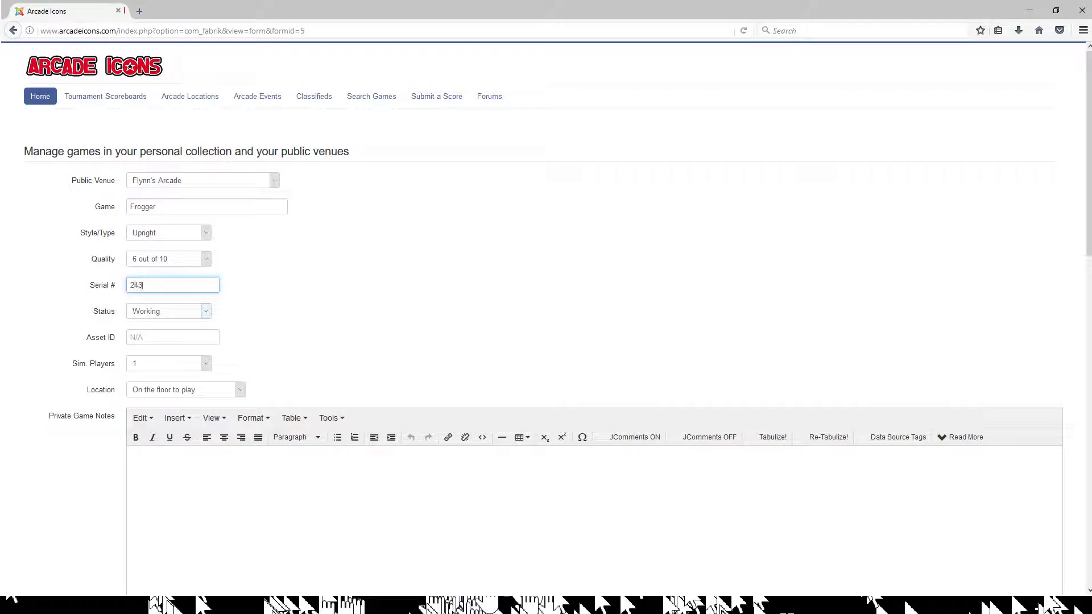
key("Tab")
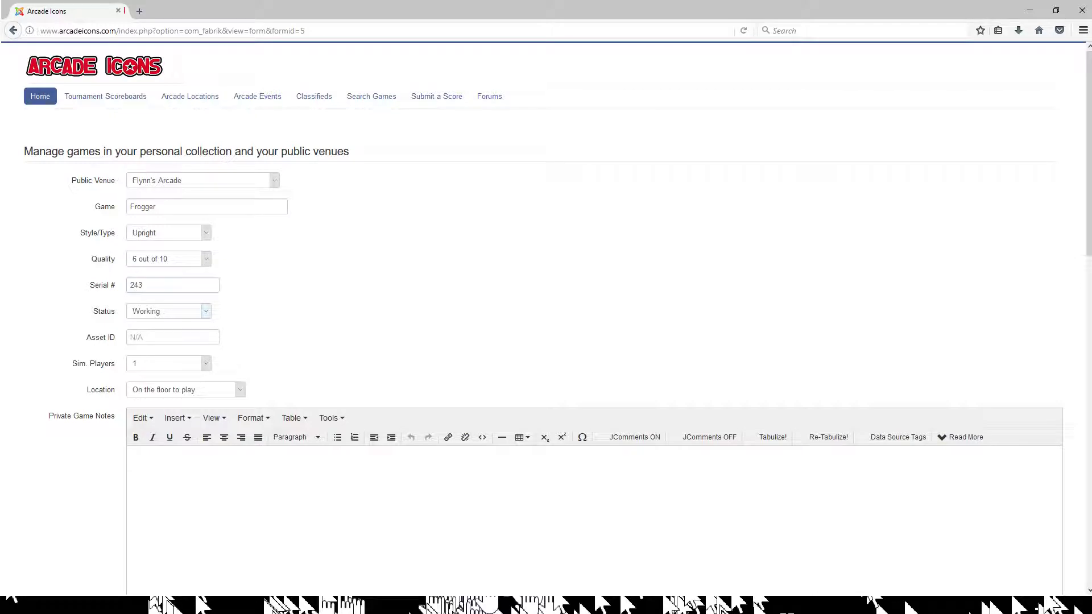
scroll(188, 311, "down", 15)
left_click(70, 498)
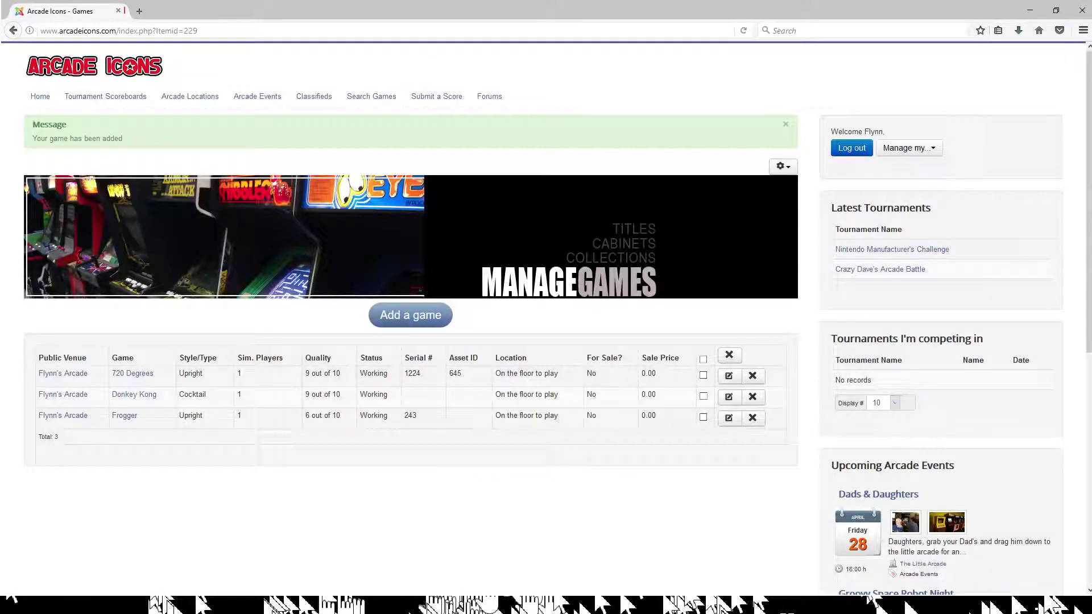
Open a blank add-game form after confirming Frogger is listed
left_click(411, 315)
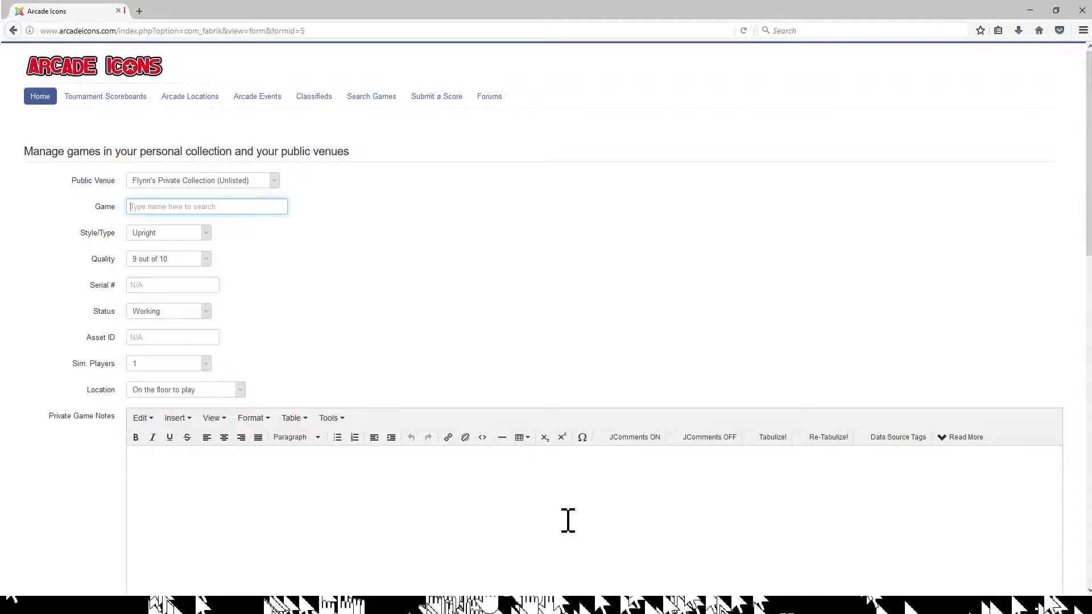
Choose The Addams Family, with venue Flynn's Arcade and style Pinball
type("a")
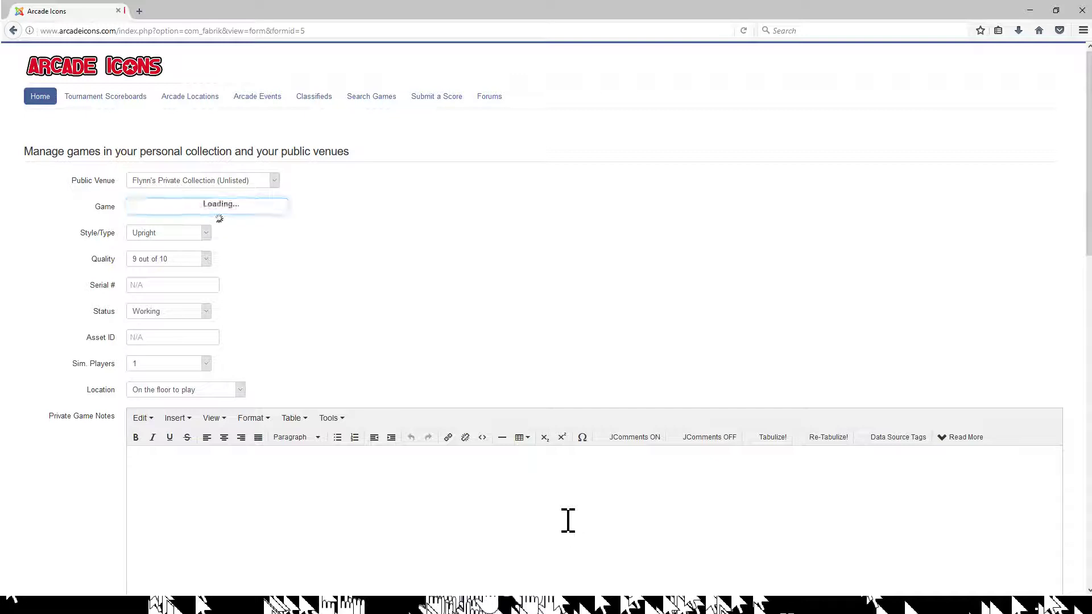
type("ddams")
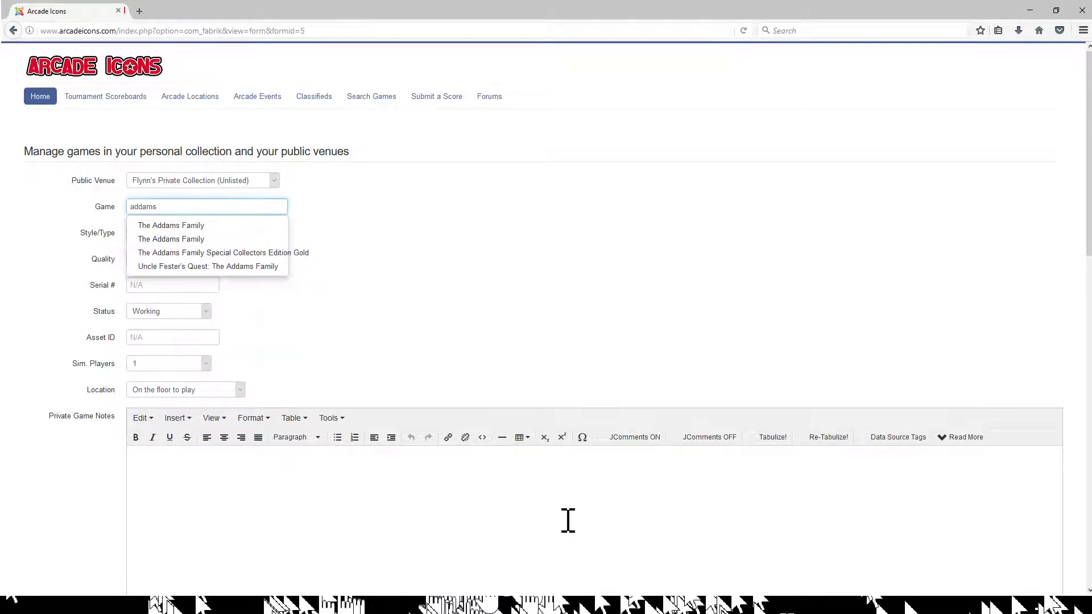
key("Down")
key("Down")
key("Return")
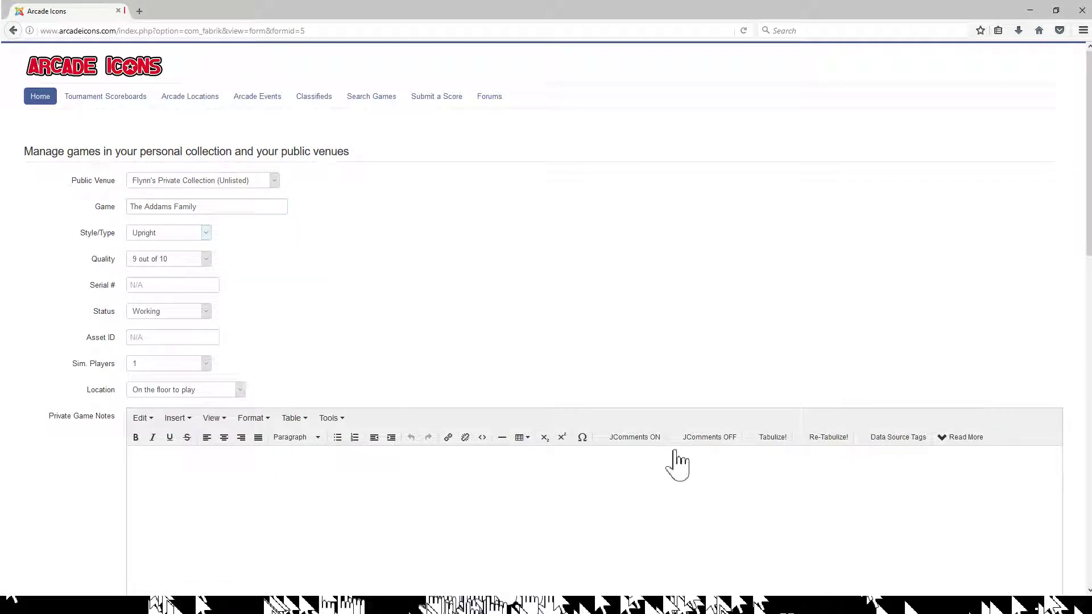
key("shift+Tab")
key("Up")
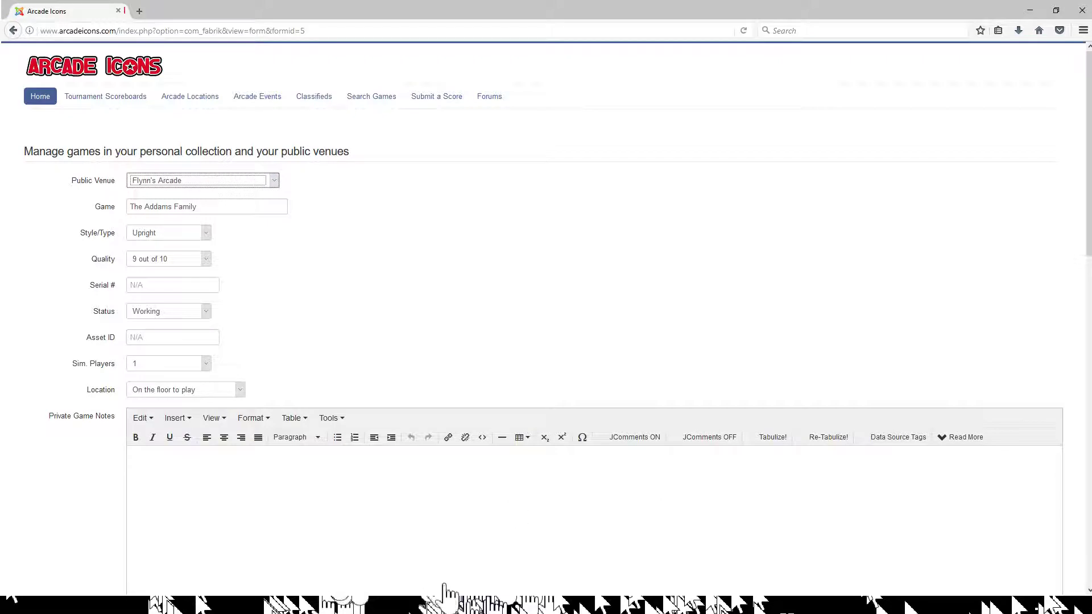
key("Tab")
key("Tab")
key("Up")
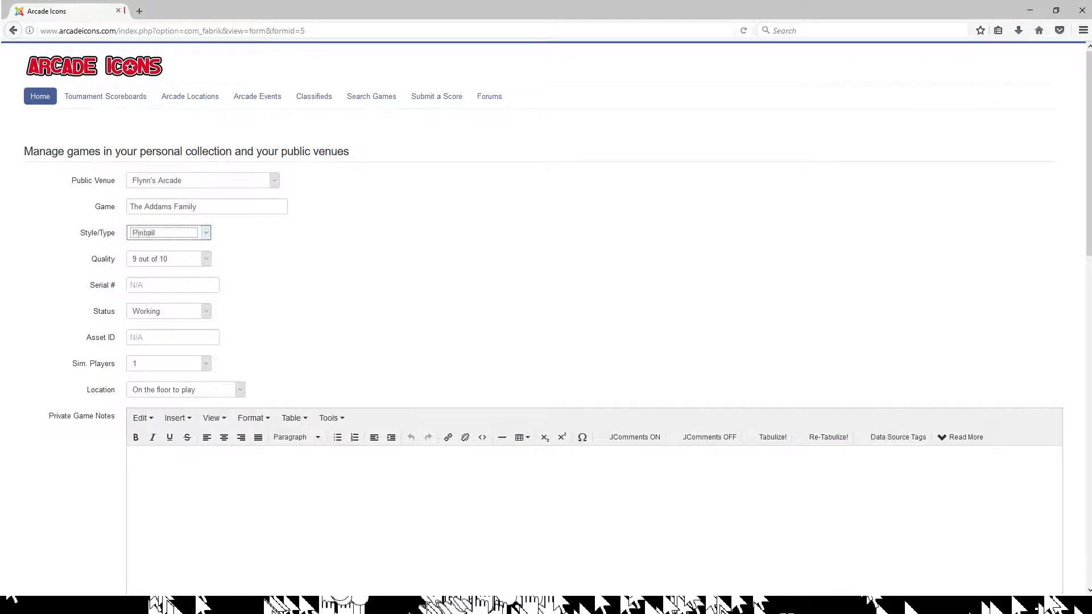
Set quality 8 out of 10 and serial 2132, add it, and start another game
key("Tab")
key("Down")
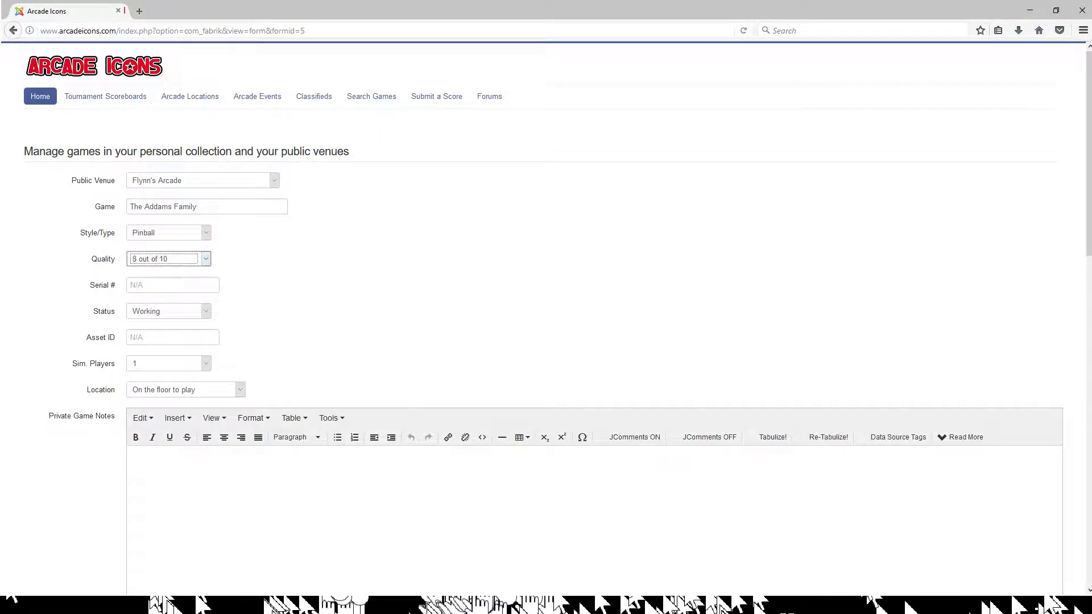
key("Tab")
type("2132")
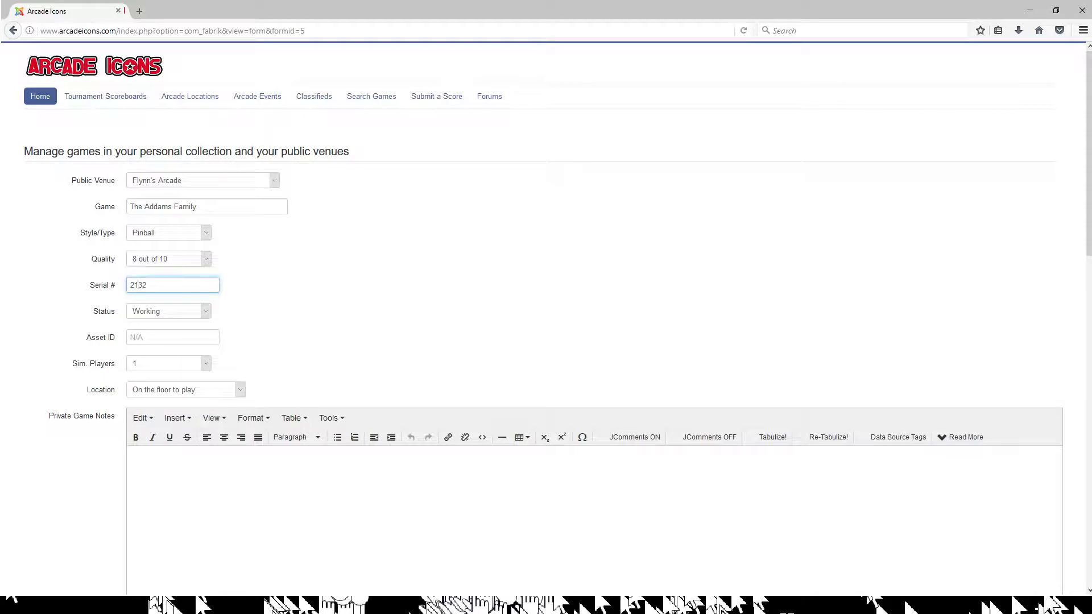
key("Tab")
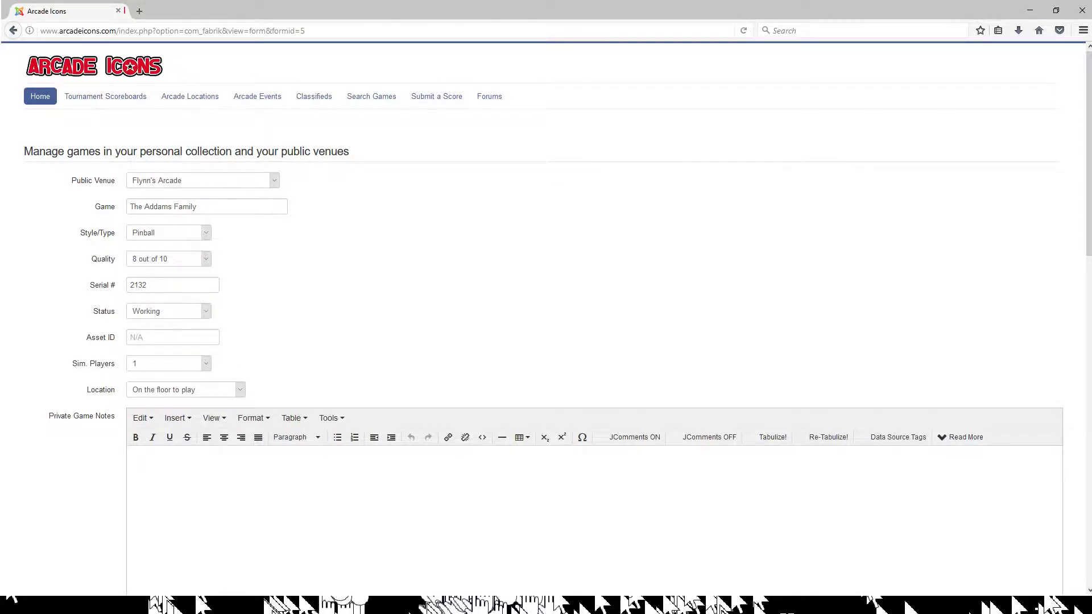
scroll(543, 319, "down", 15)
left_click(70, 498)
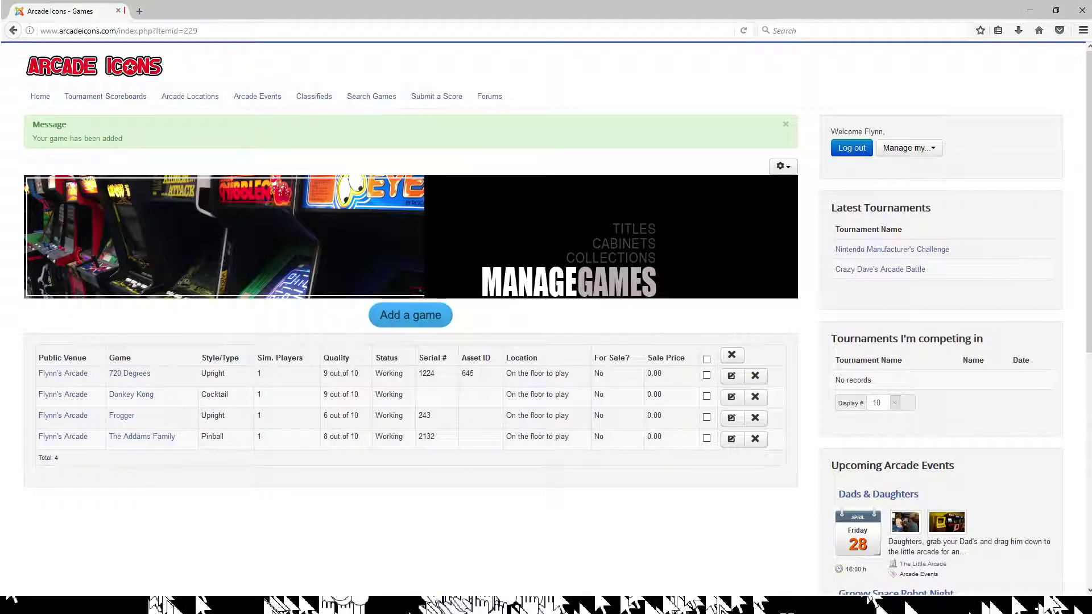
left_click(411, 315)
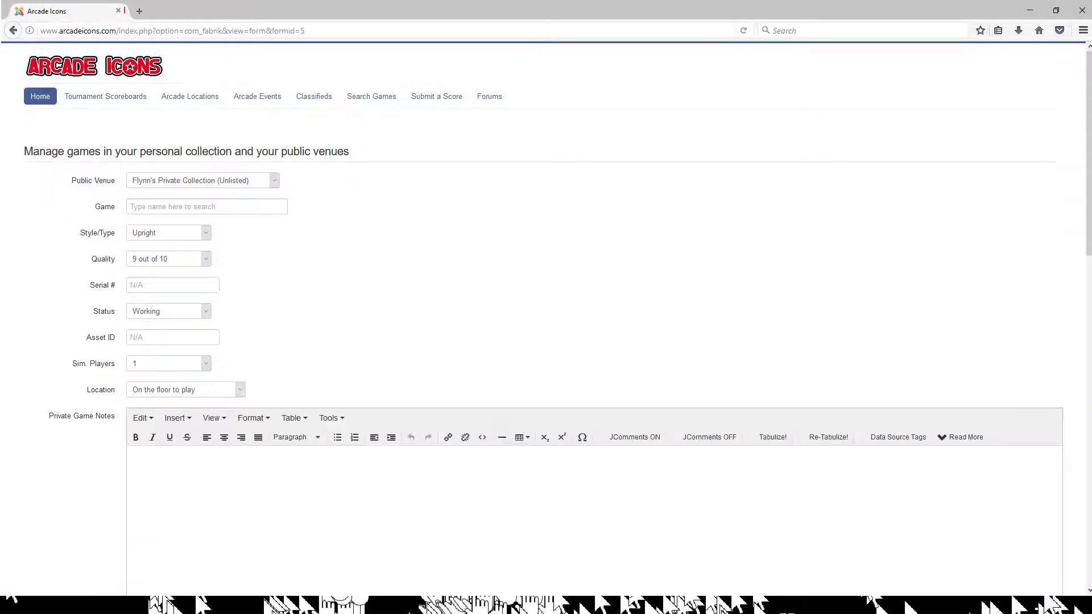
Enter Tron at Flynn's Arcade, quality 10 out of 10 (New), serial 000001
type("Tron")
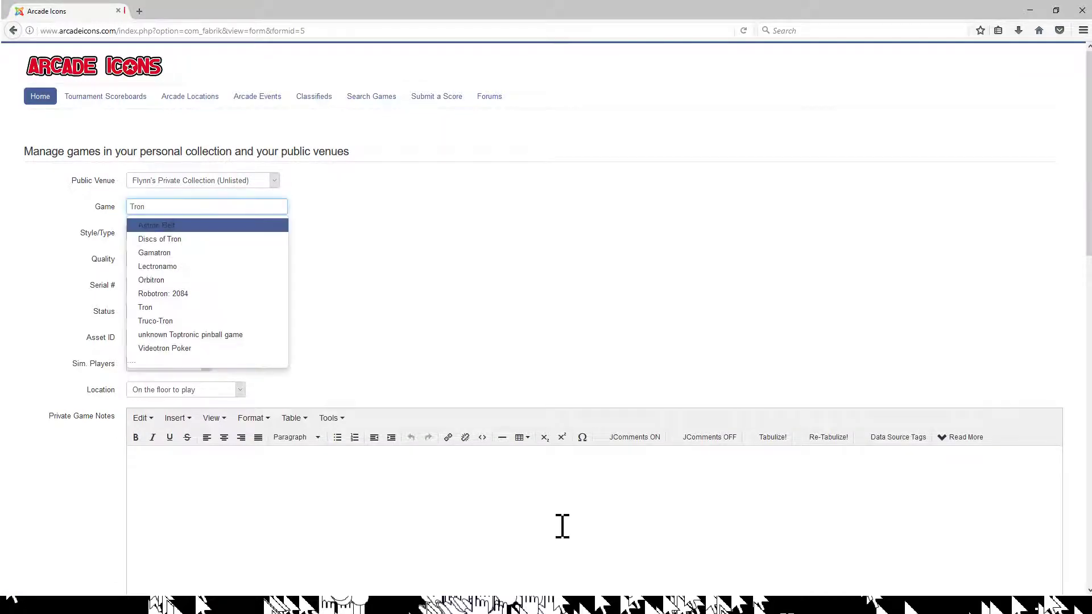
left_click(147, 308)
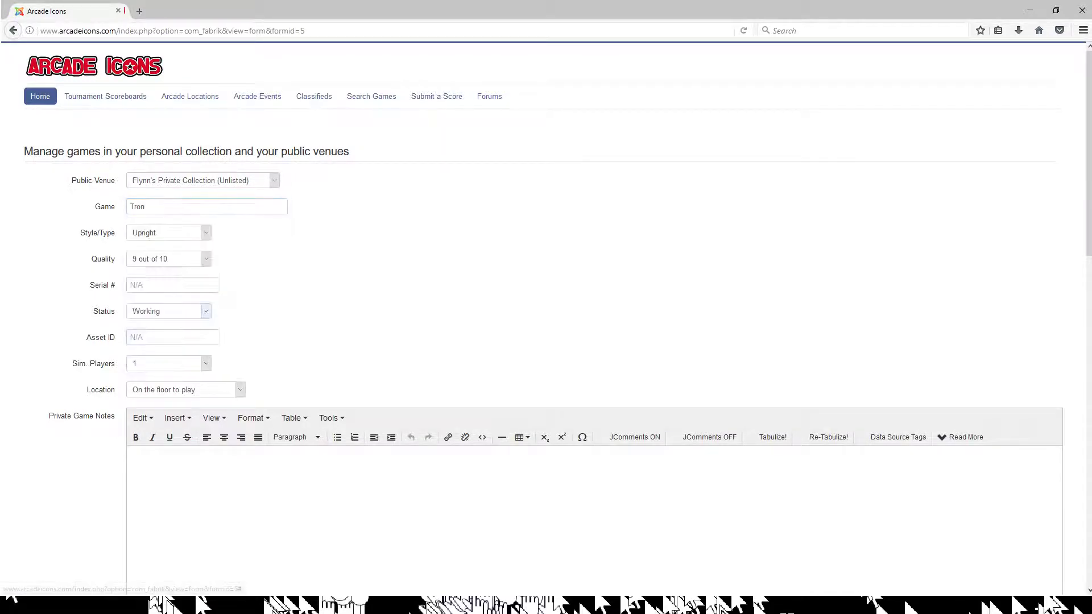
key("Up")
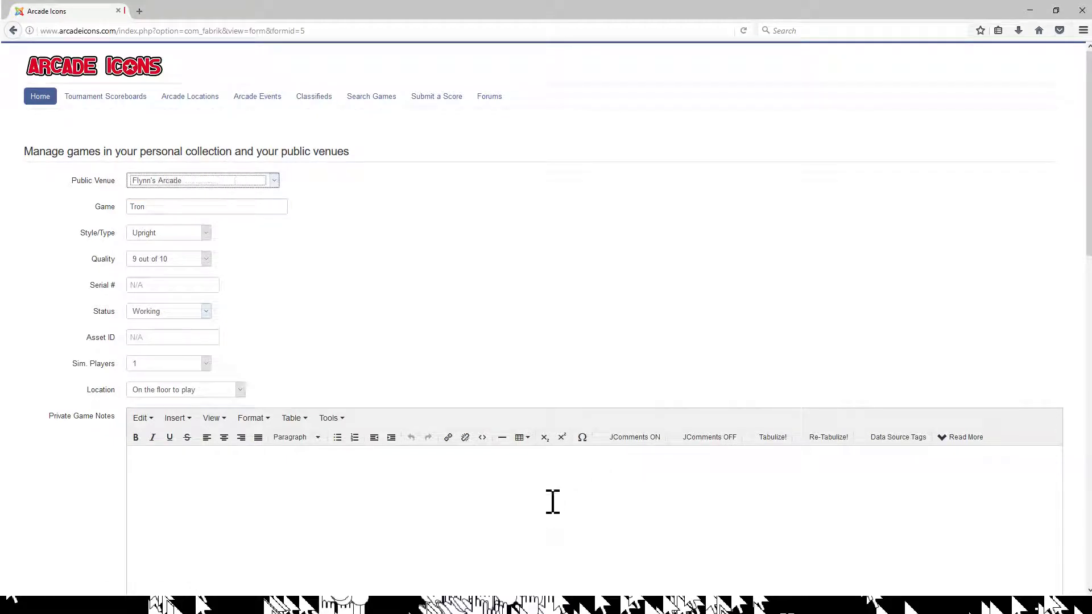
left_click(169, 259)
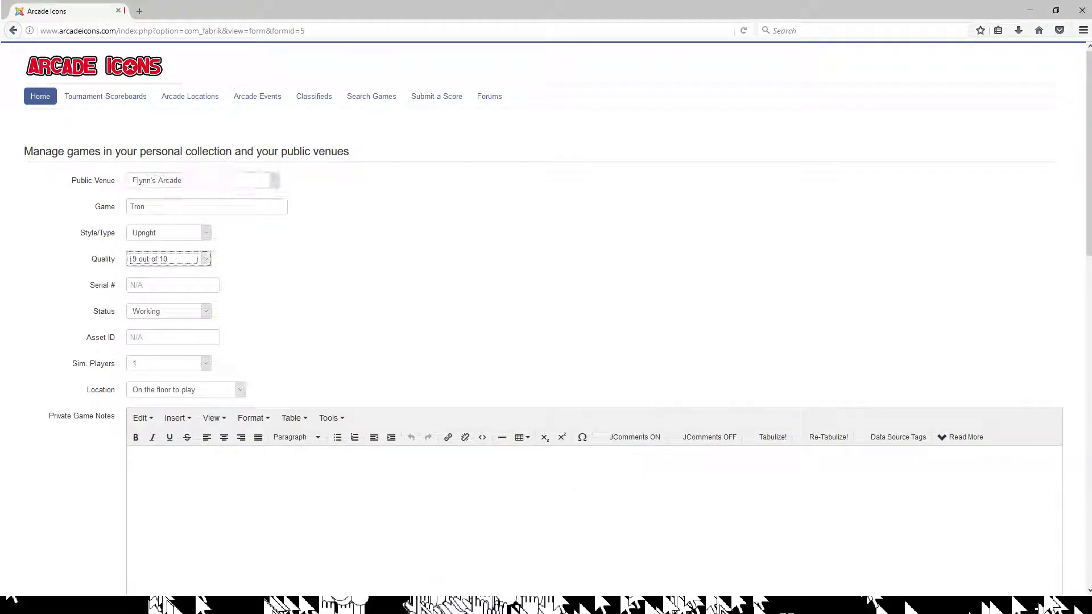
key("Up")
left_click(165, 285)
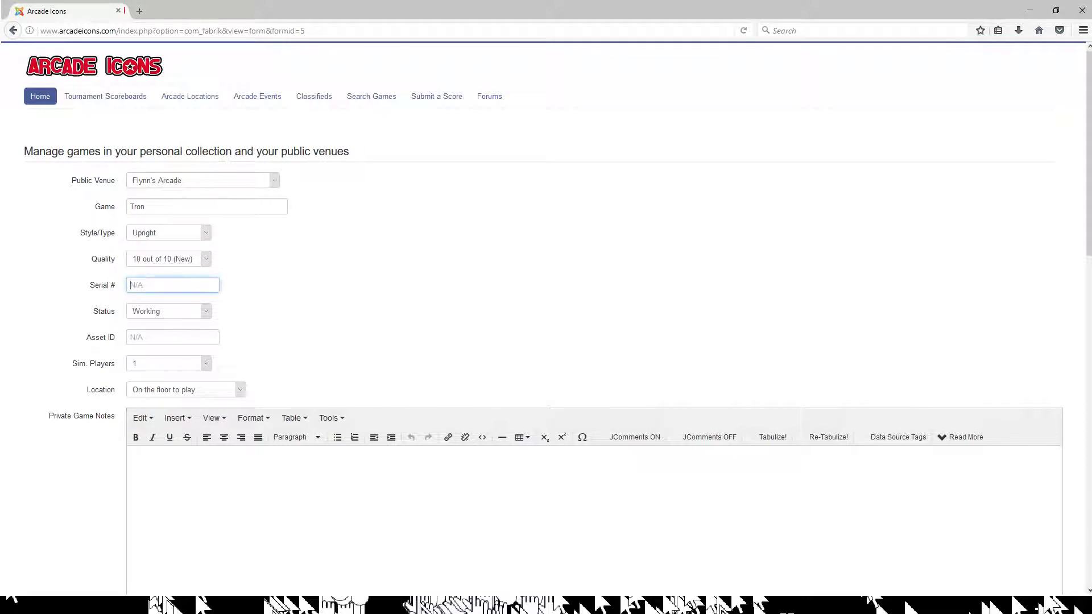
type("000001")
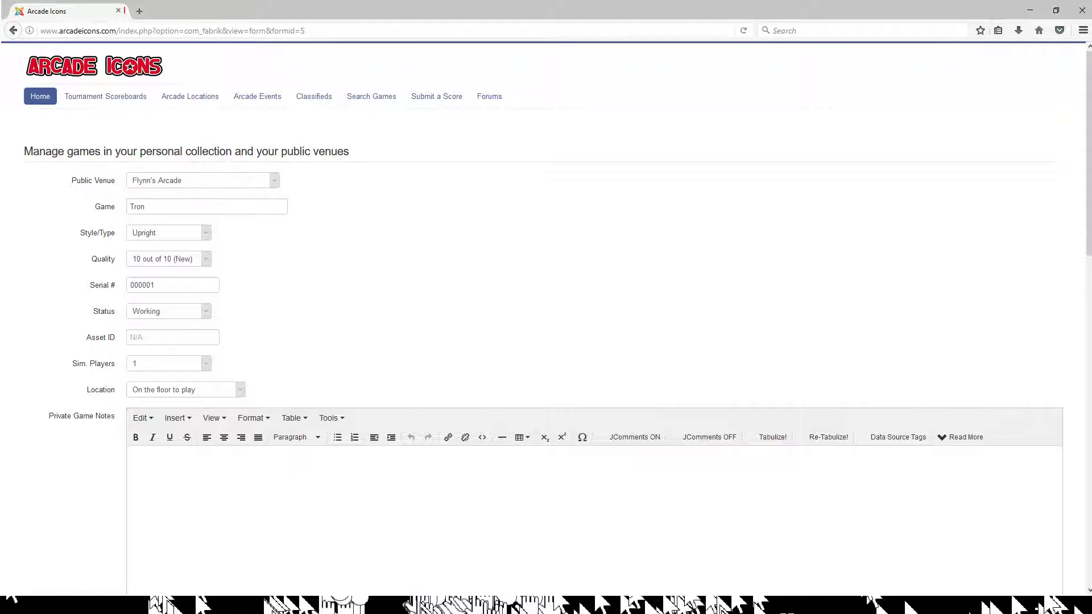
Mark Tron as for sale with a sale price of 1500.00
scroll(546, 318, "down", 10)
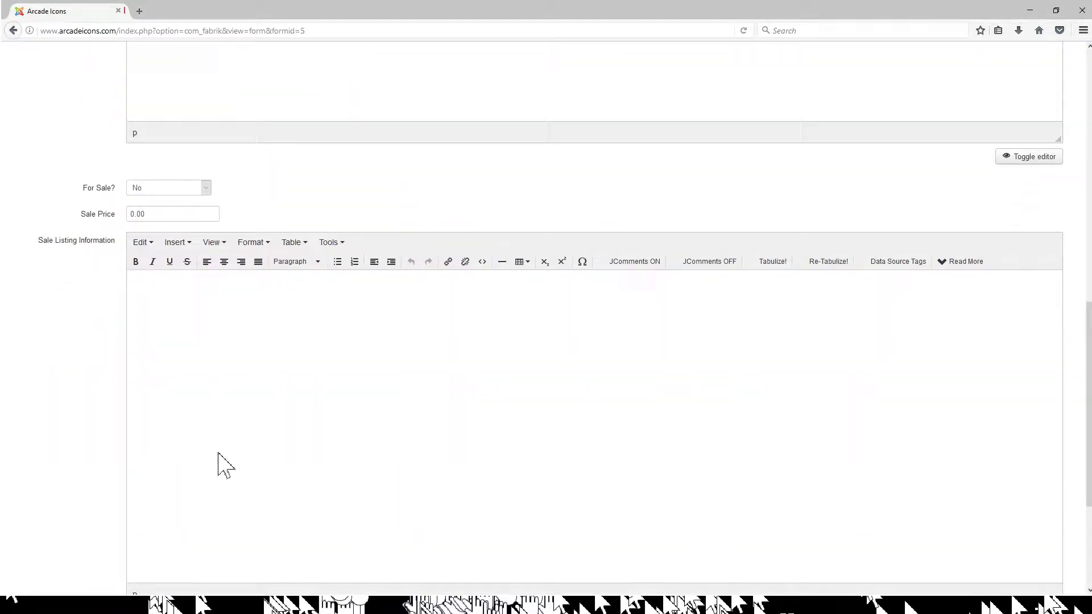
left_click(207, 189)
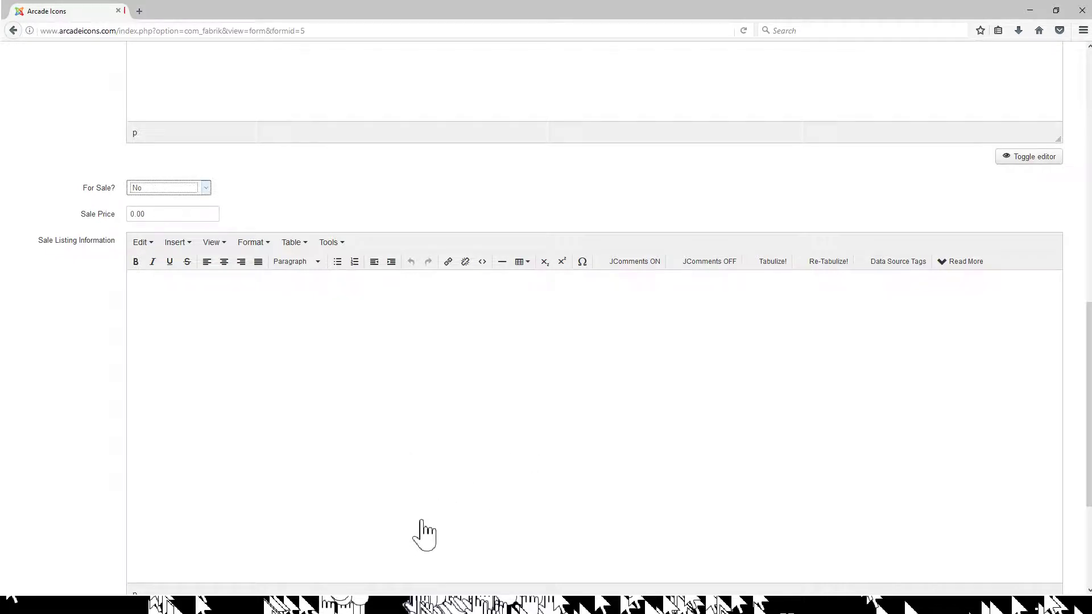
left_click(168, 207)
left_click(168, 212)
key("ctrl+a")
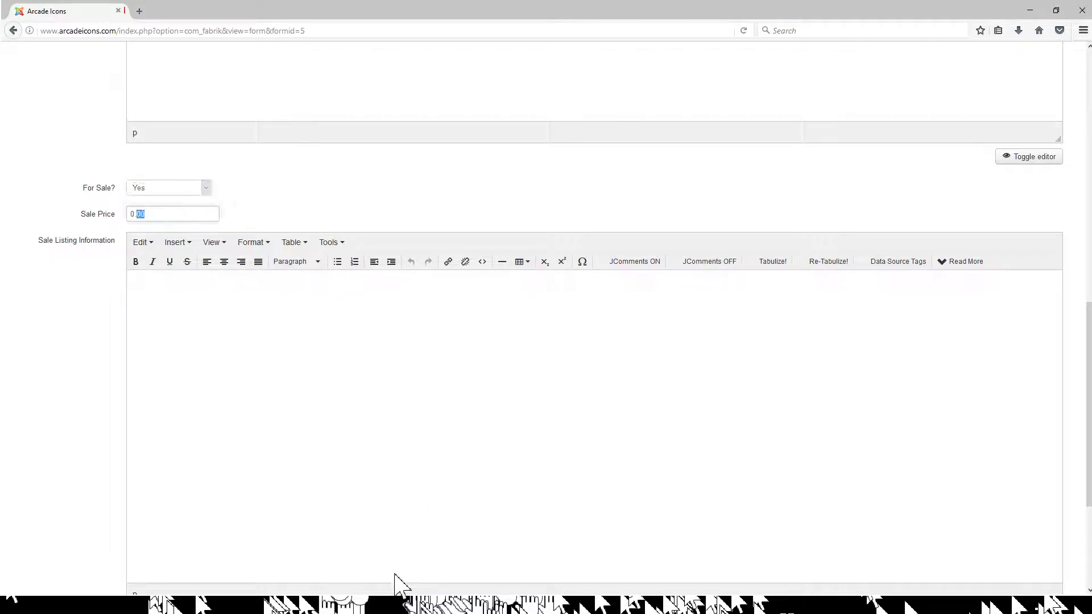
type("1500.00")
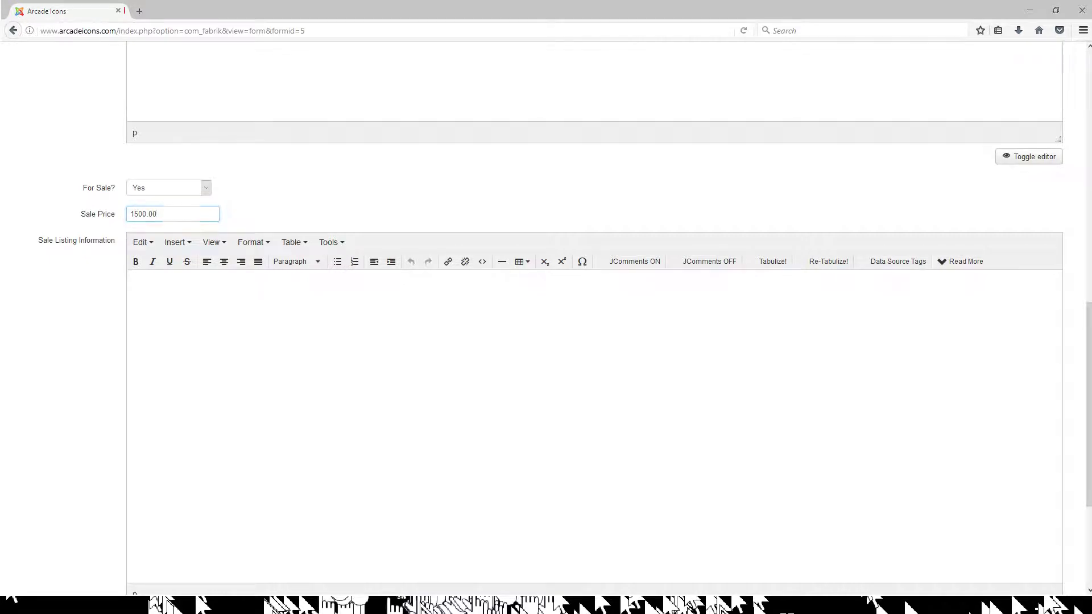
Paste the prepared Tron sale listing and add blank lines between its paragraphs
key("alt+Tab")
left_click(132, 281)
type("Beautiful Tron upright for Sale in San Diego - $1500 I picked this game up from a local collector who got it from a guy that said he worked at a big tech company in the 80’s (can’t remember the name now). The guy said he found the machine in an old abandoned arcade against a brick wall with a big dust cloth over the top of it. Didn’t say why he was selling it, just something about having problems with the MCP??? Anyway, I’m not sure what is wrong with the machine but it will randomly turn on and ask if I am a user or not. I don’t know what to do after that point so I always just turn it off again. Overall in great shape, should make a nice game to leave your kids alone with for hours on end once you get it up and running. Buyer must pick up, contact me using the blue button on the top right of this ad if you have any more questions. Thanks for looking Flynn")
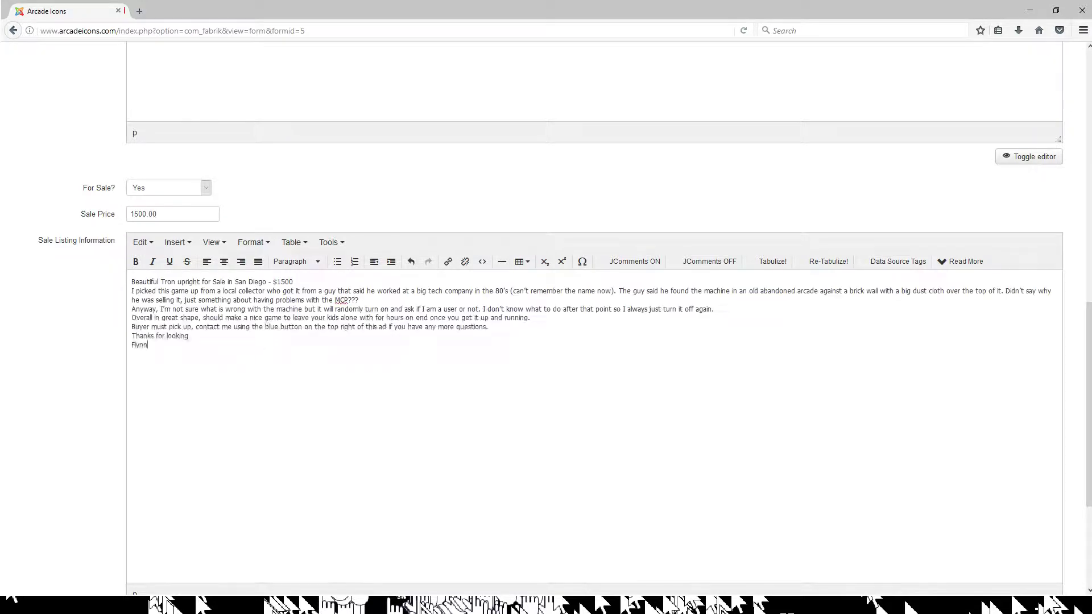
key("Return")
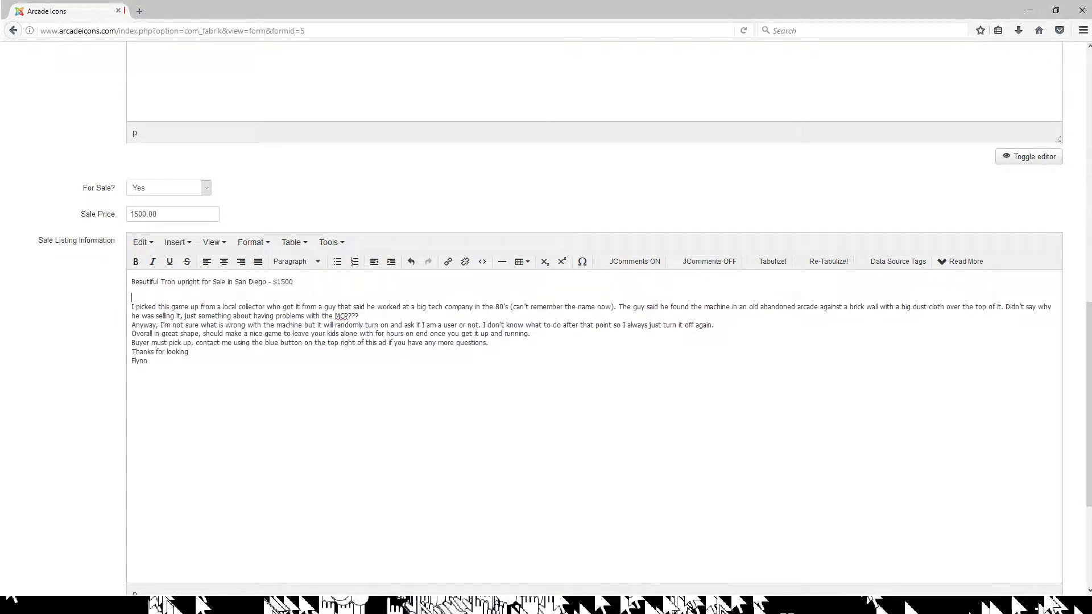
key("Return")
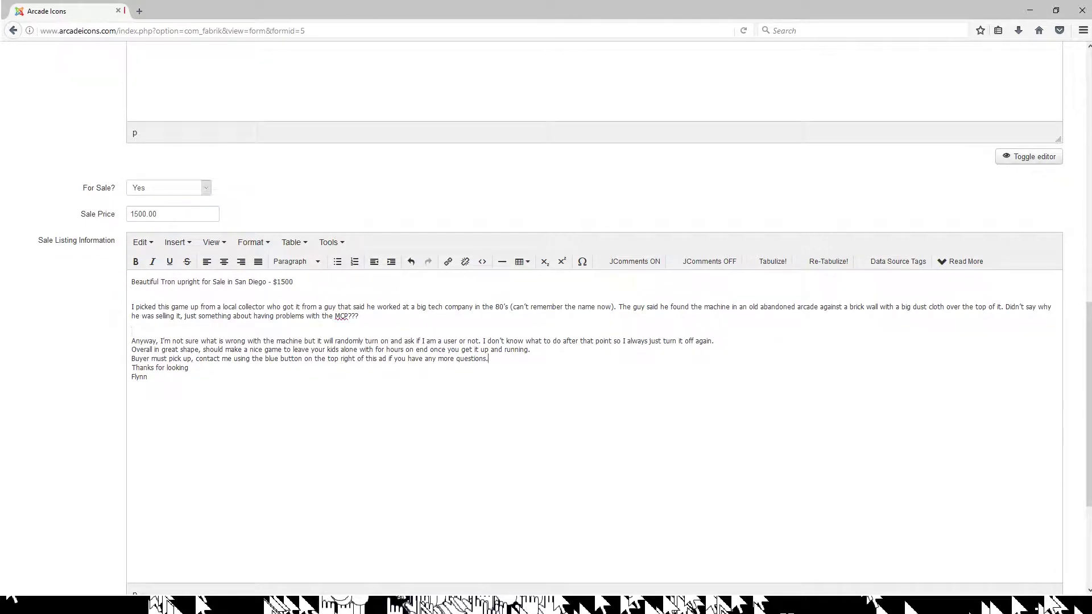
key("Return")
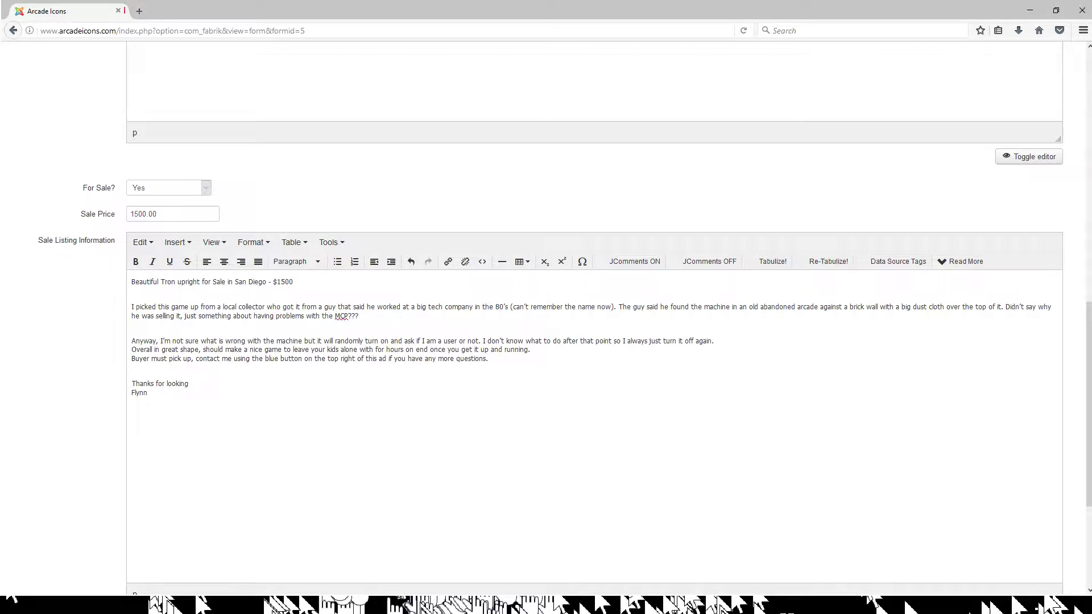
key("Return")
Make the listing's title bold and format it as Heading 1
triple_click(211, 282)
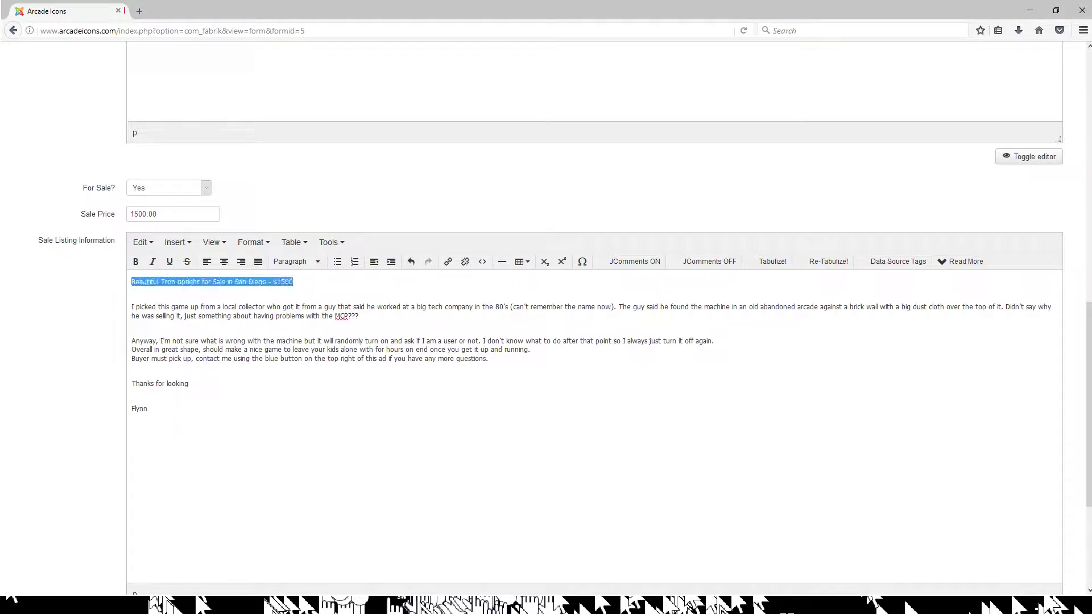
left_click(135, 262)
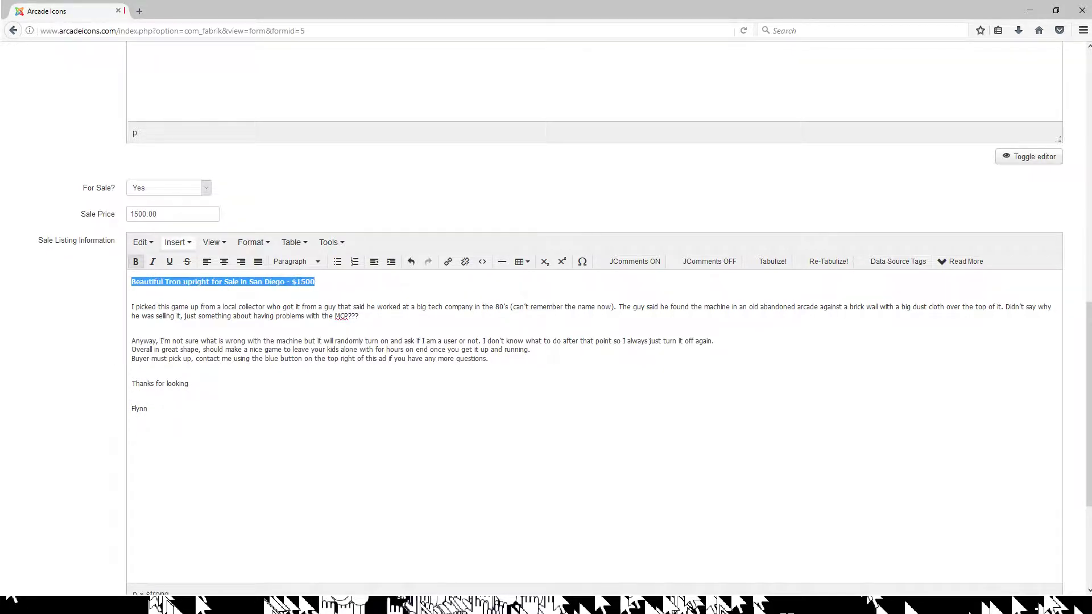
left_click(250, 242)
mouse_move(279, 376)
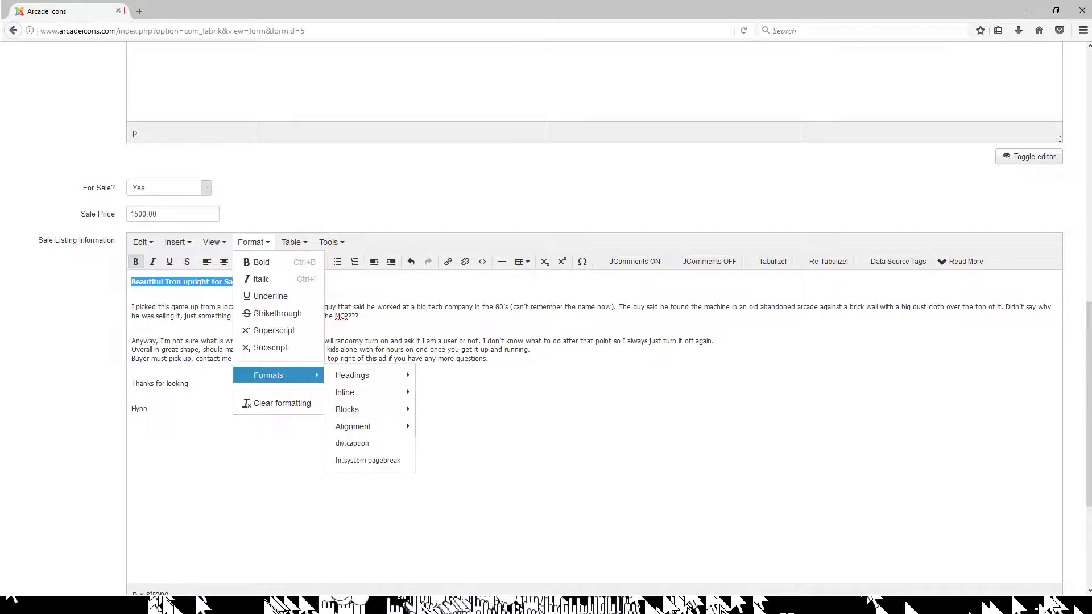
mouse_move(360, 376)
left_click(442, 376)
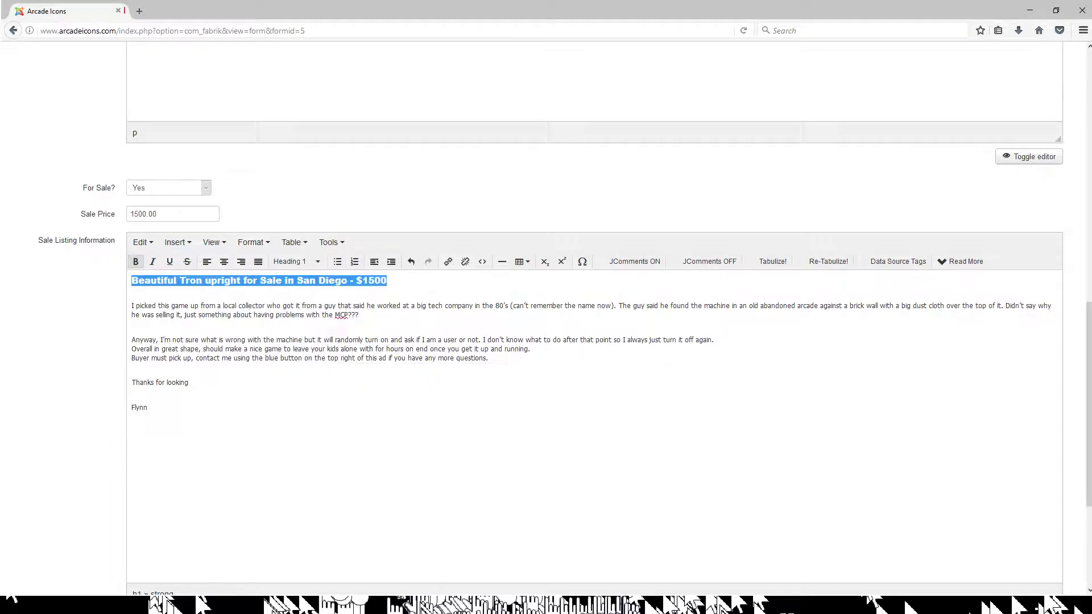
left_click(132, 373)
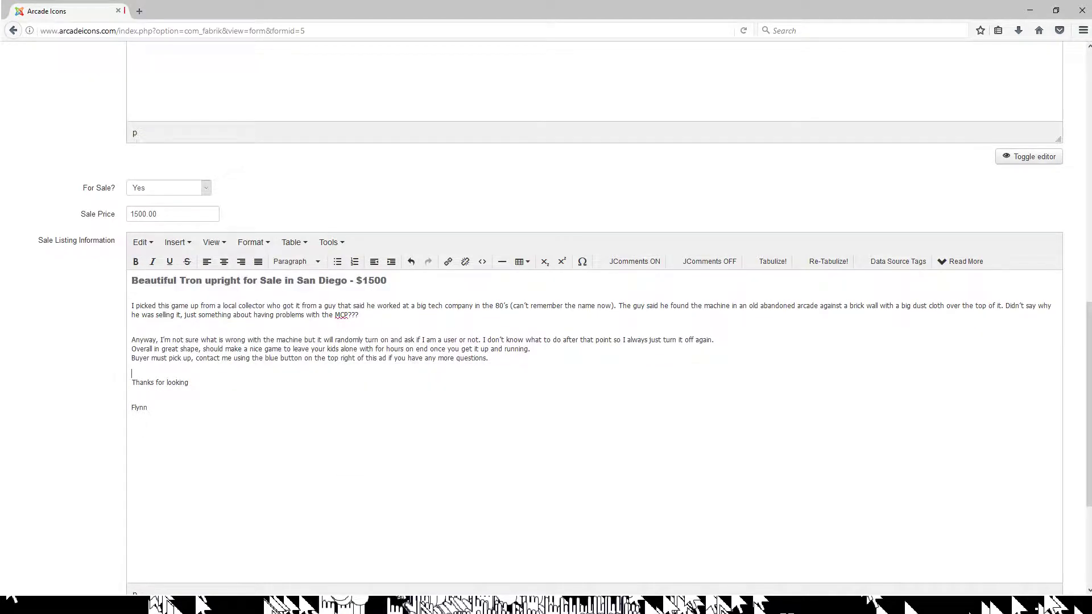
Make the listing's first body paragraph bold
left_click_drag(359, 315, 132, 305)
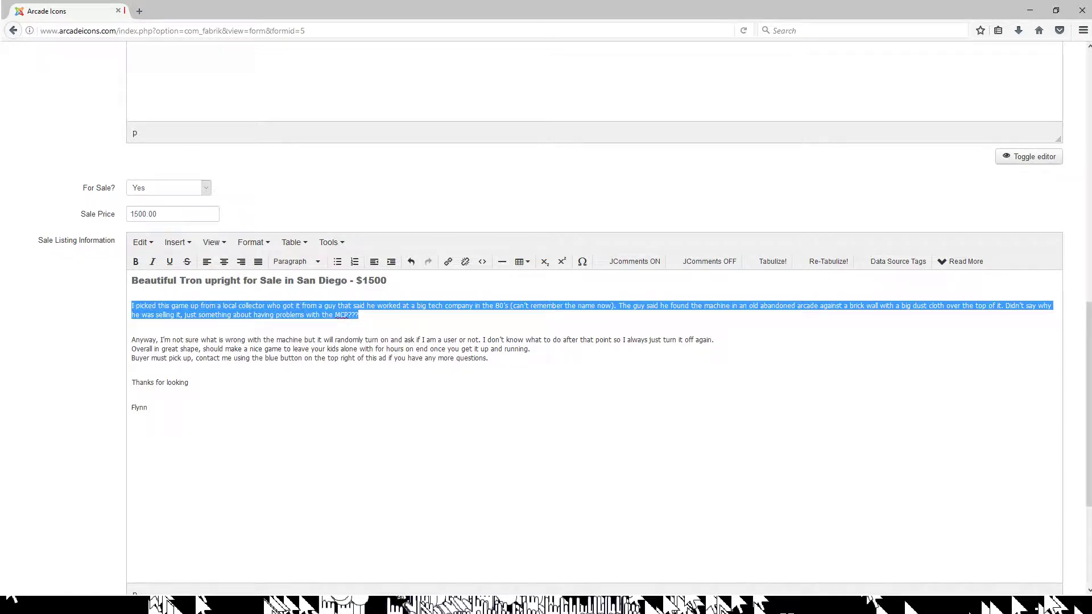
left_click(136, 261)
left_click(189, 382)
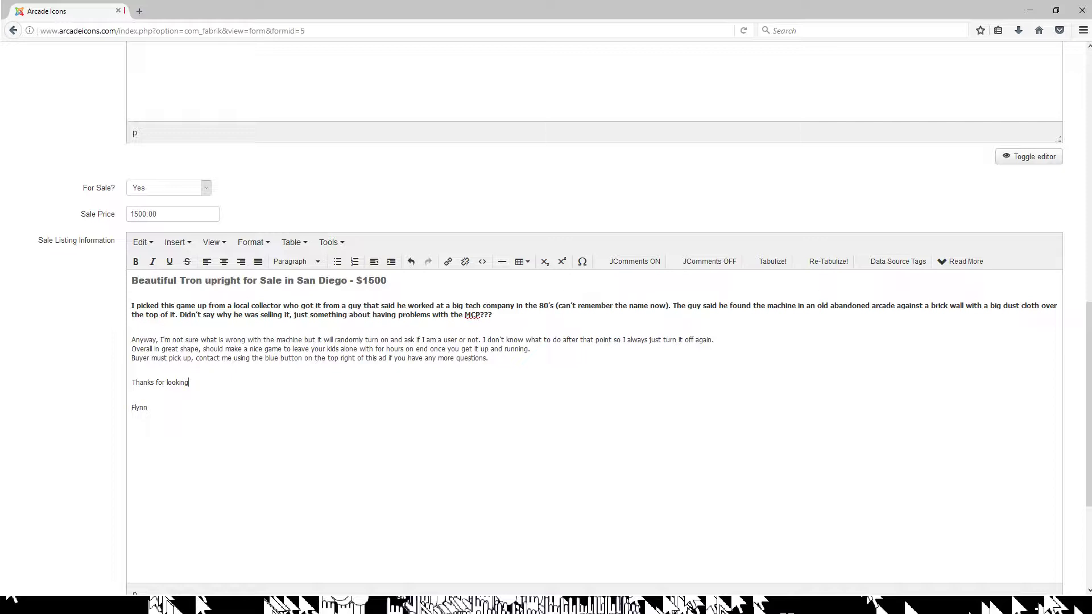
scroll(546, 318, "down", 3)
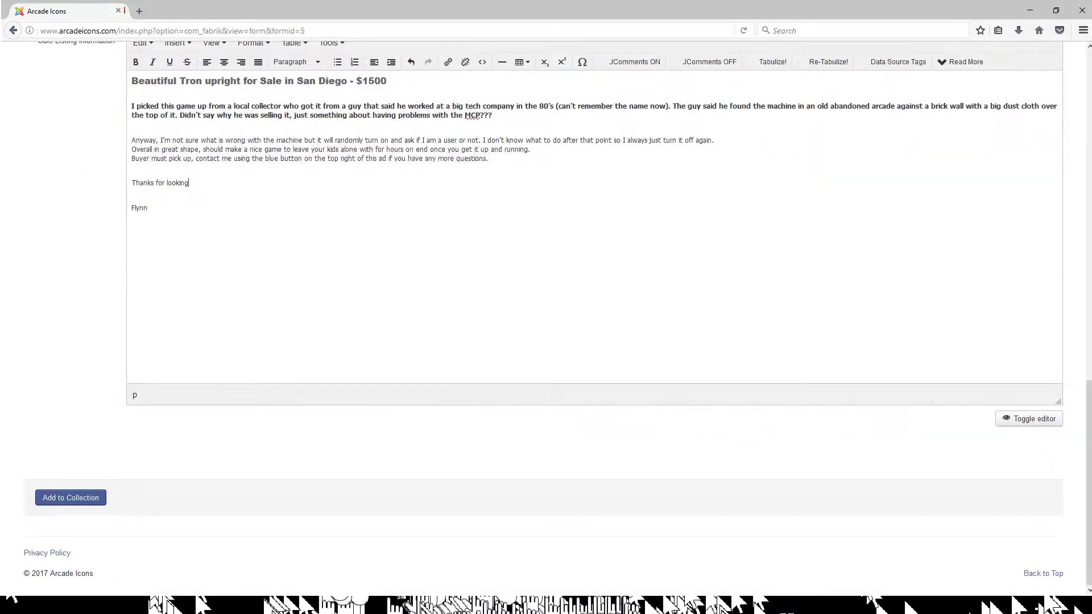
Submit the Tron entry to the collection with Add to Collection
left_click(71, 497)
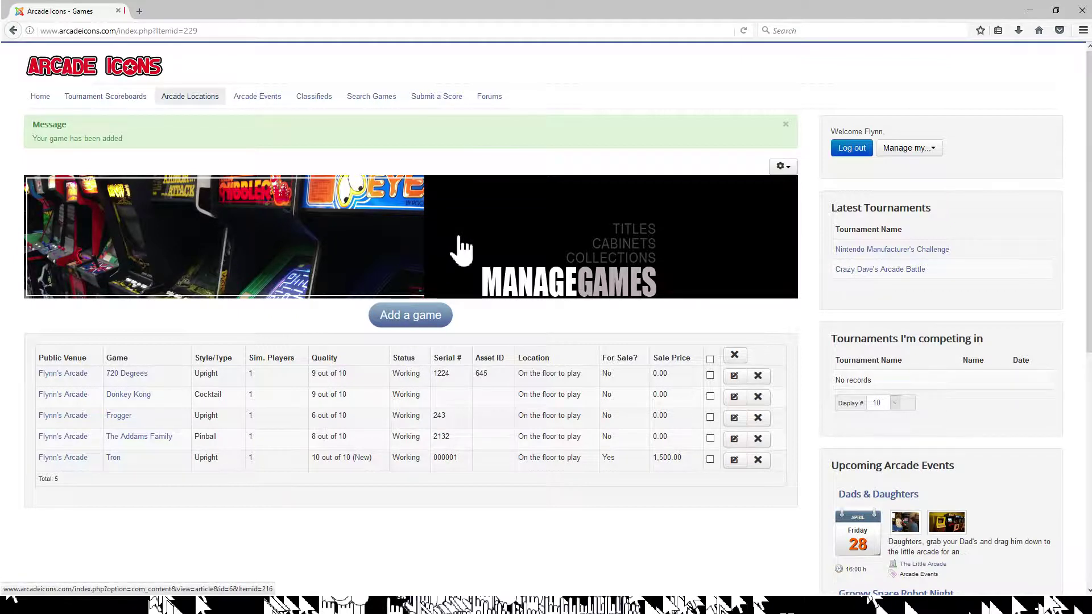
From Arcade Locations, open Flynn's Arcade to see its five games, 720 Degrees through Tron
left_click(499, 256)
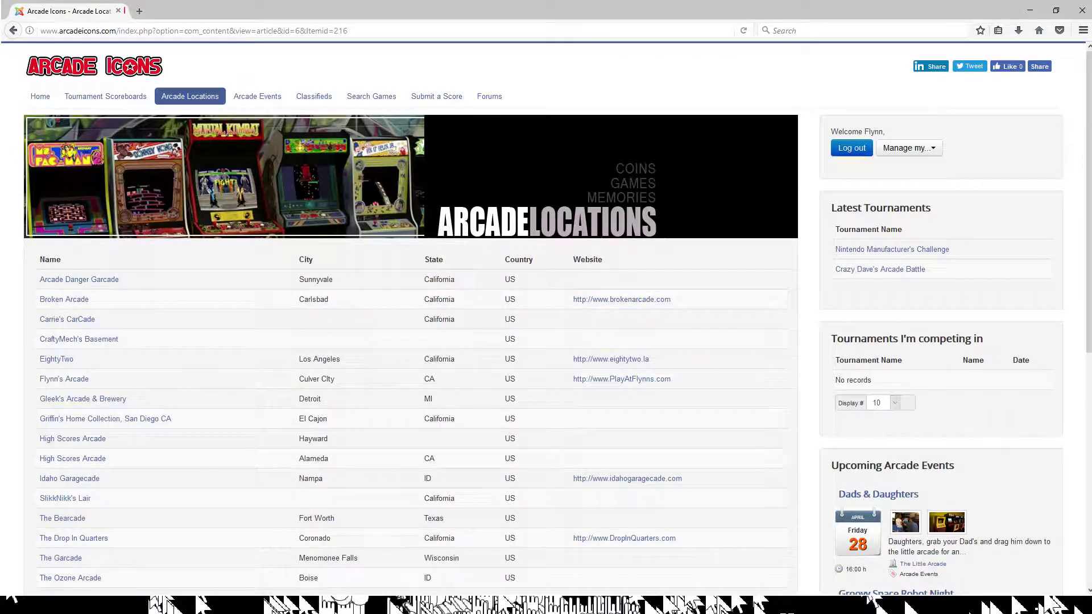
left_click(65, 379)
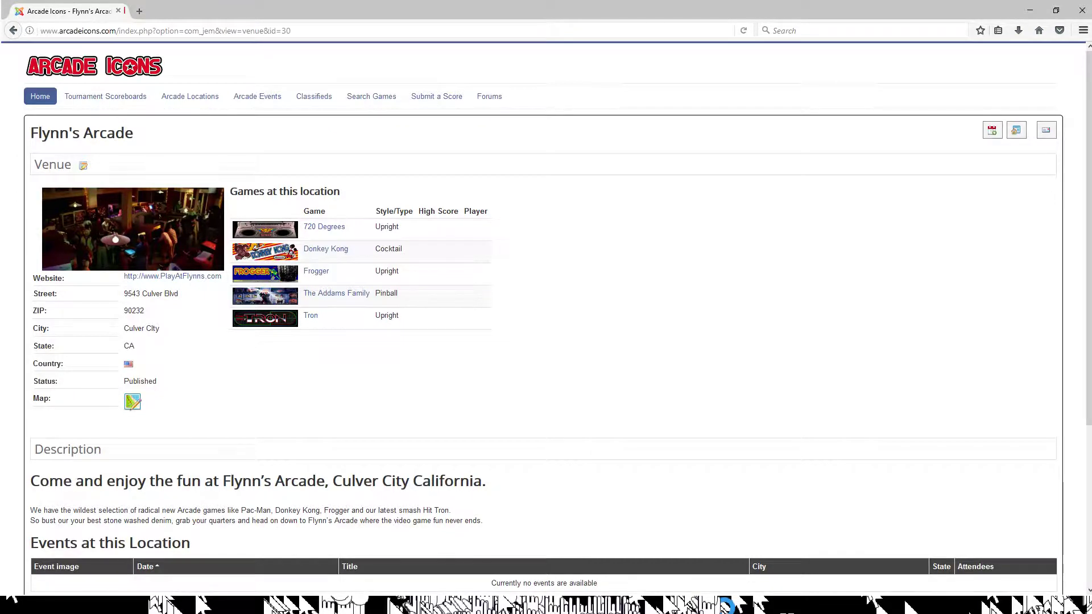
View Tron's cabinet and circuit-board pictures, then go to Classifieds showing Tron at 1,500.00
left_click(265, 319)
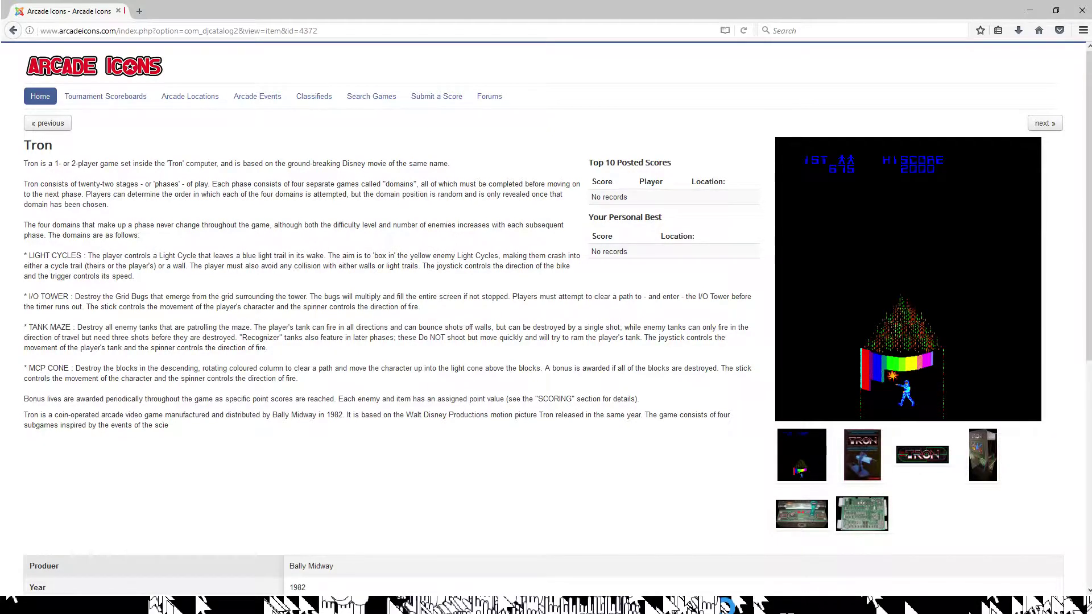
left_click(983, 455)
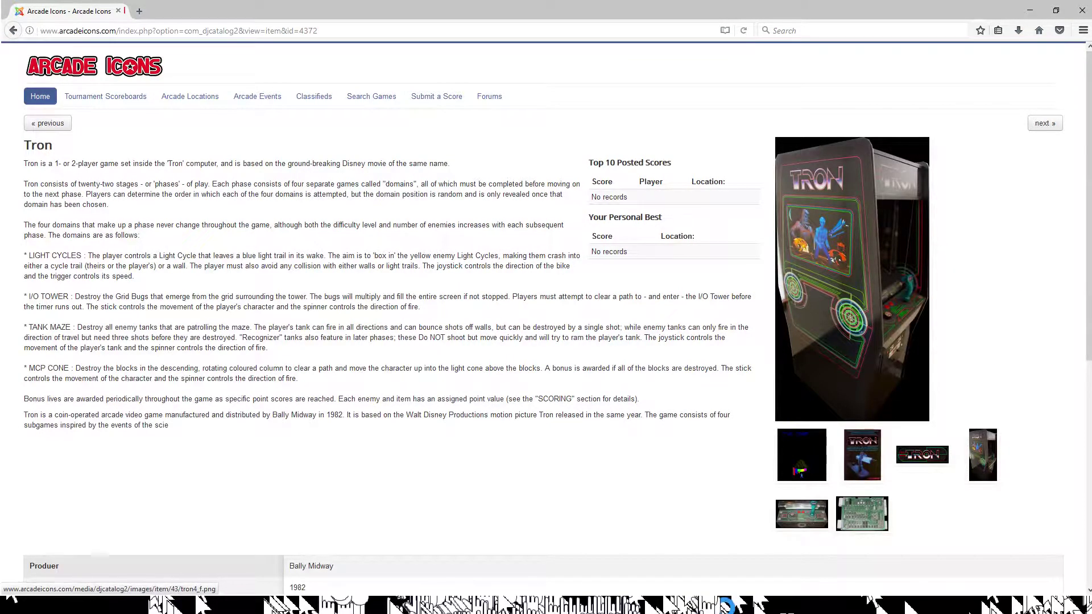
left_click(861, 513)
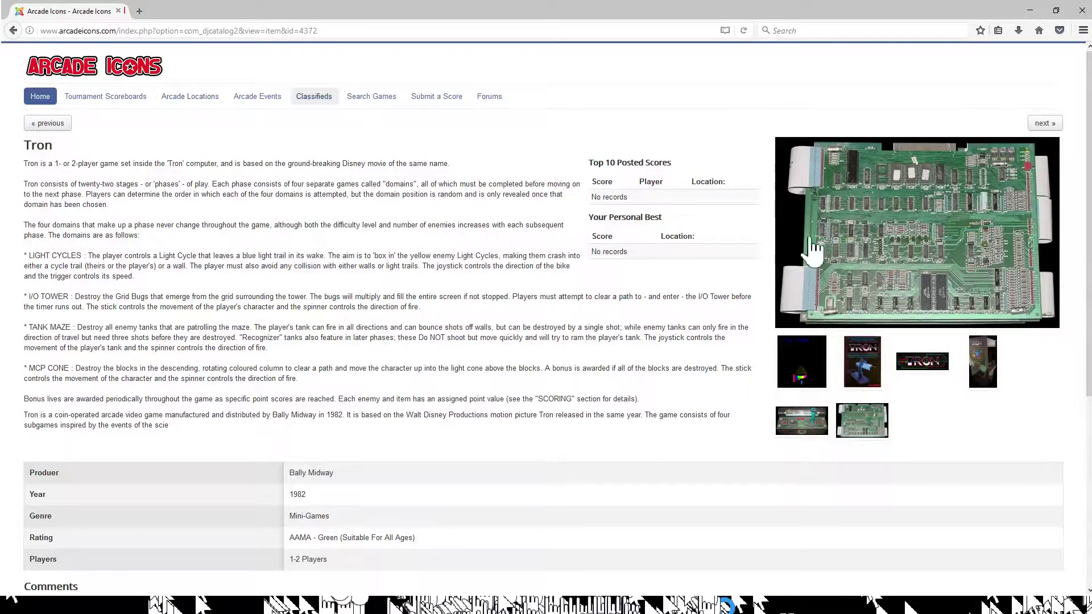
left_click(314, 97)
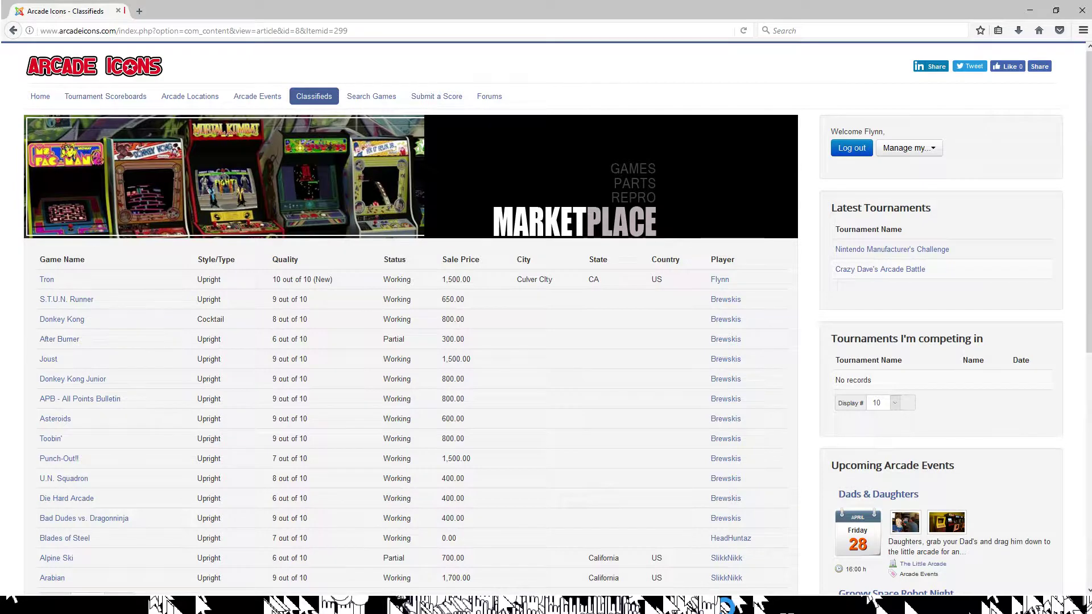
Open the Tron For Sale listing, then view its seller's profile via Contact Seller
left_click(47, 279)
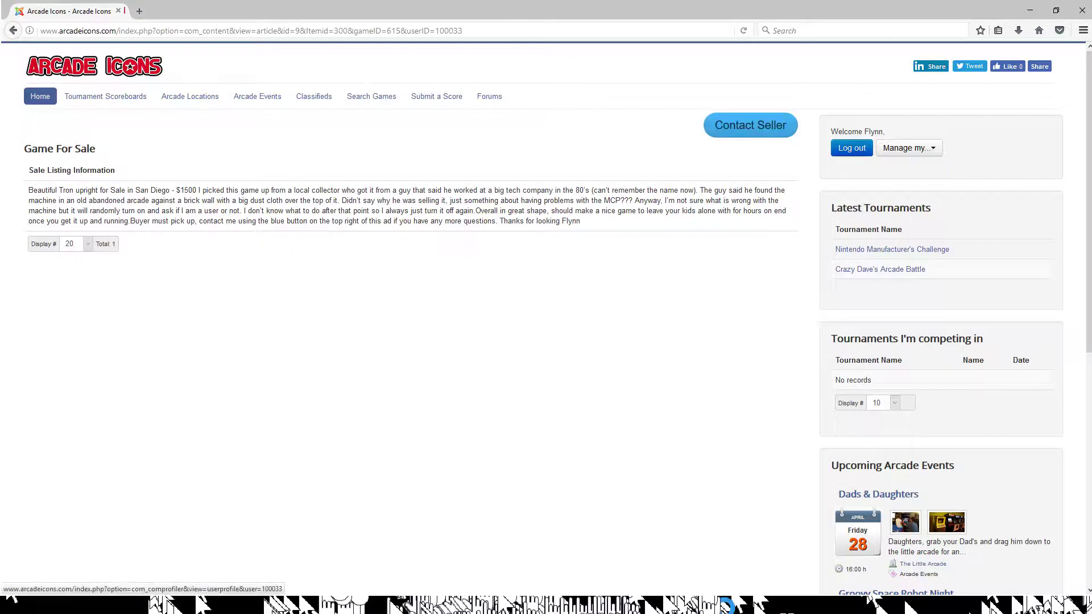
left_click(750, 125)
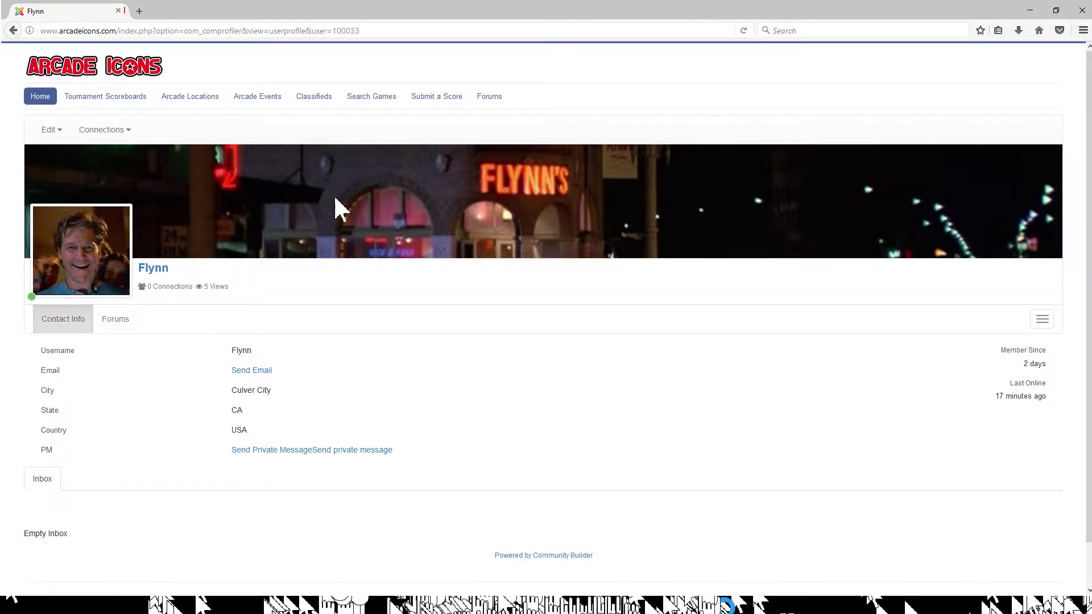
Go back to the Arcade Icons home page using the header logo
left_click(309, 186)
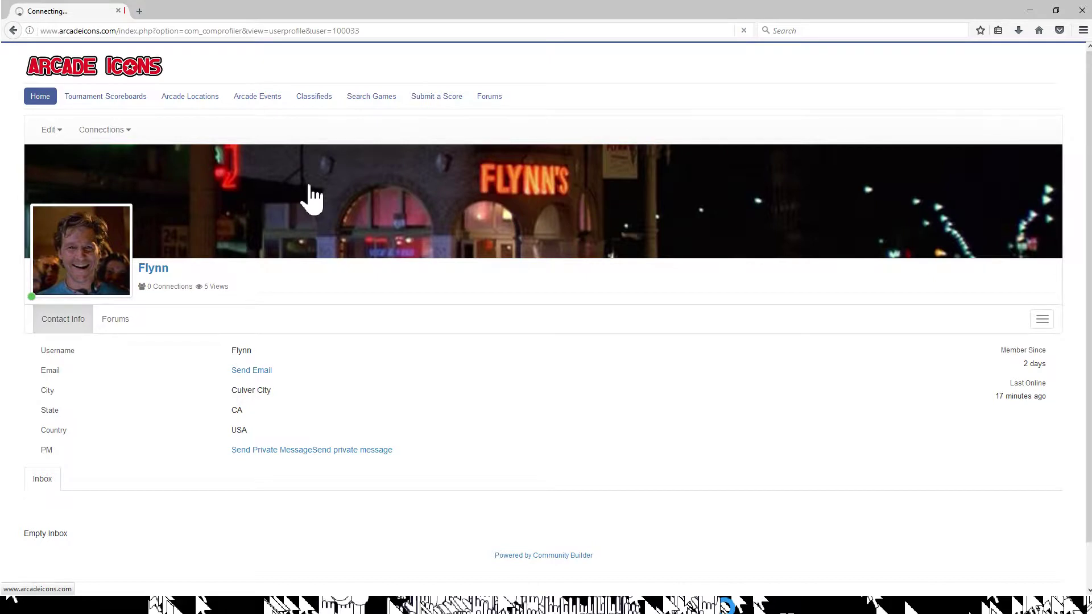